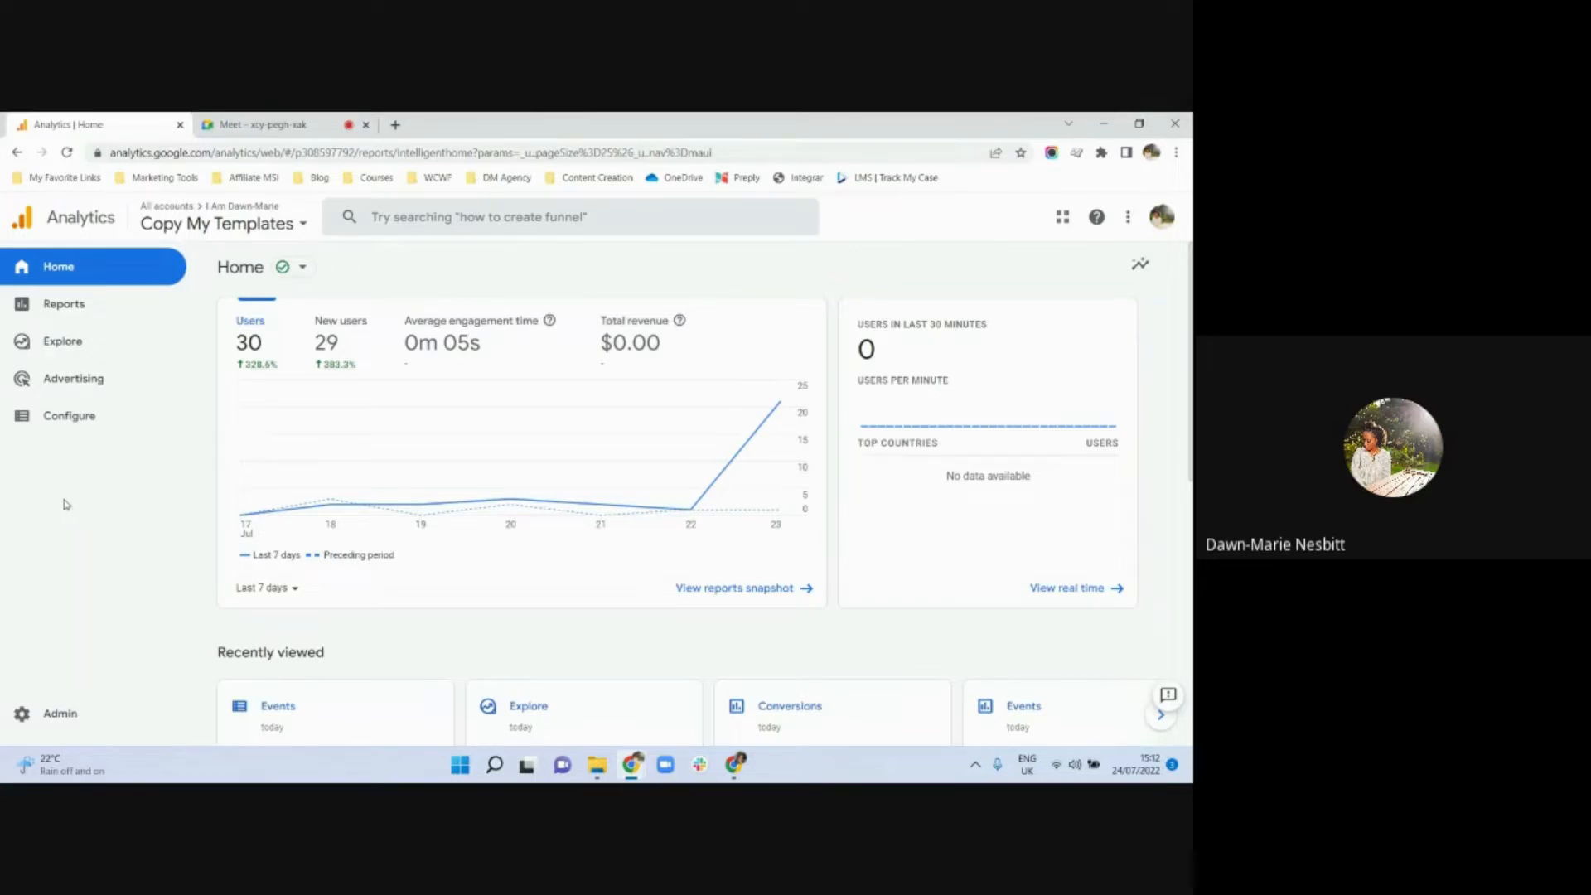
# Start a new custom event for the property and name it Webinar_Email_Template_Purchase
pyautogui.click(66, 417)
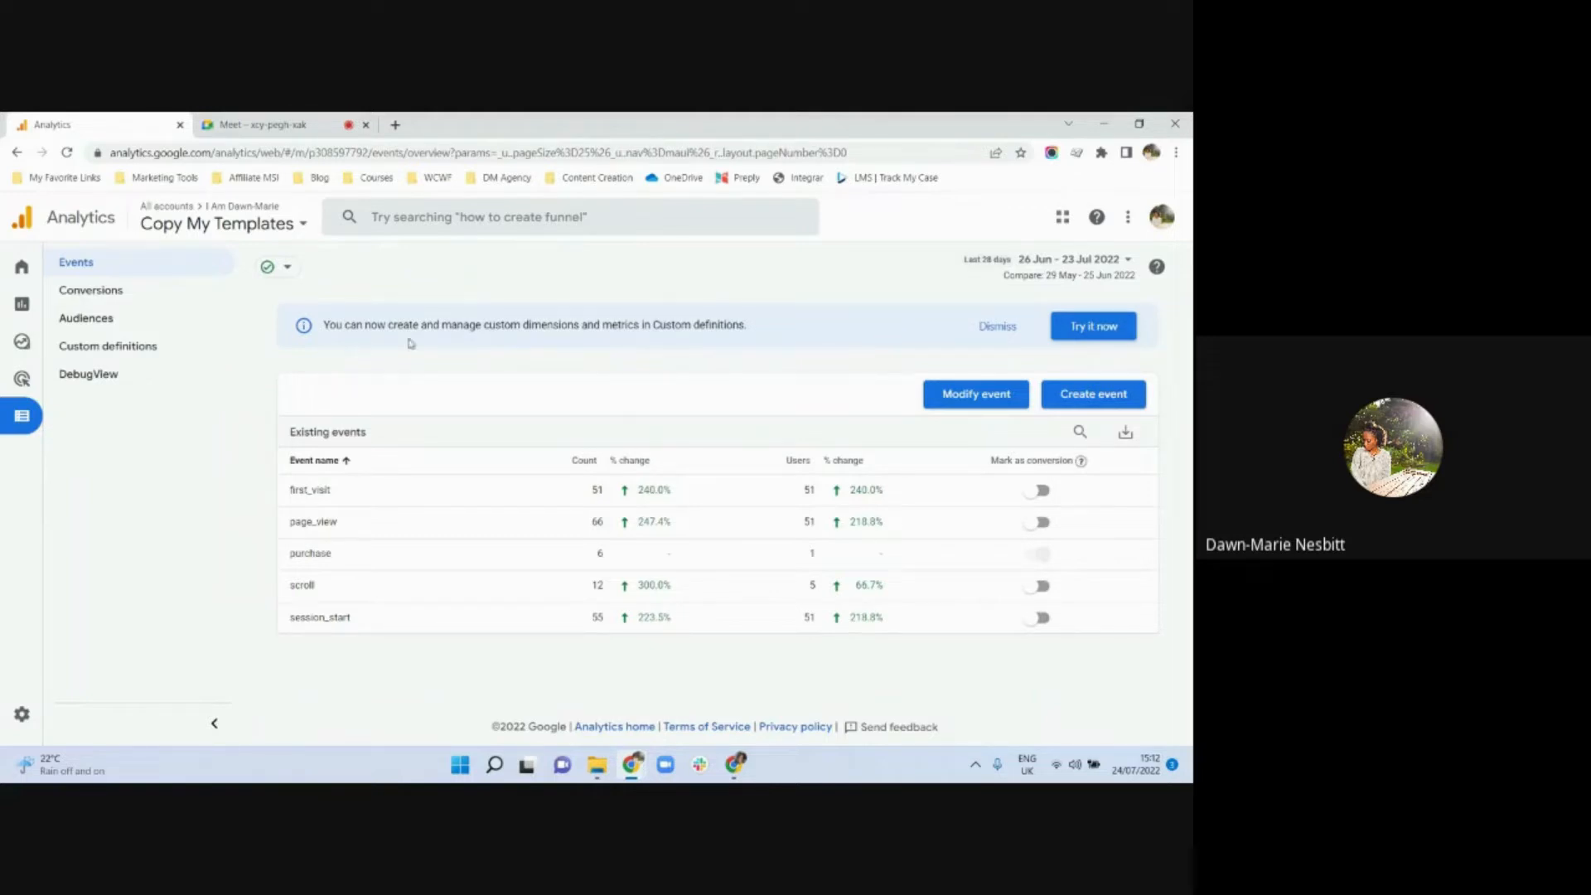
pyautogui.click(1103, 405)
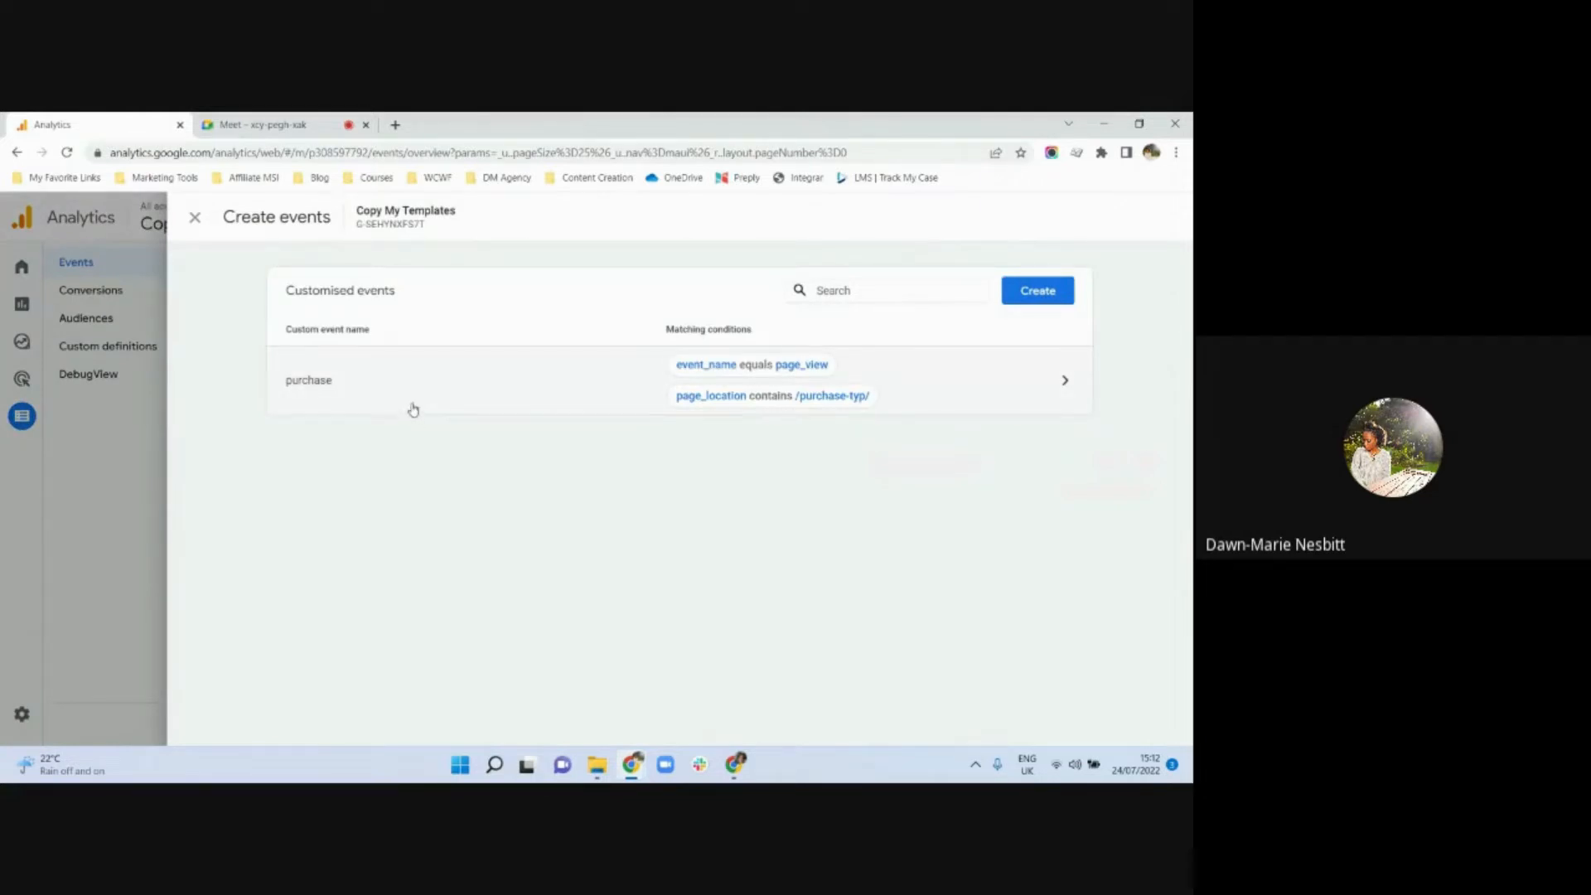
pyautogui.click(1043, 299)
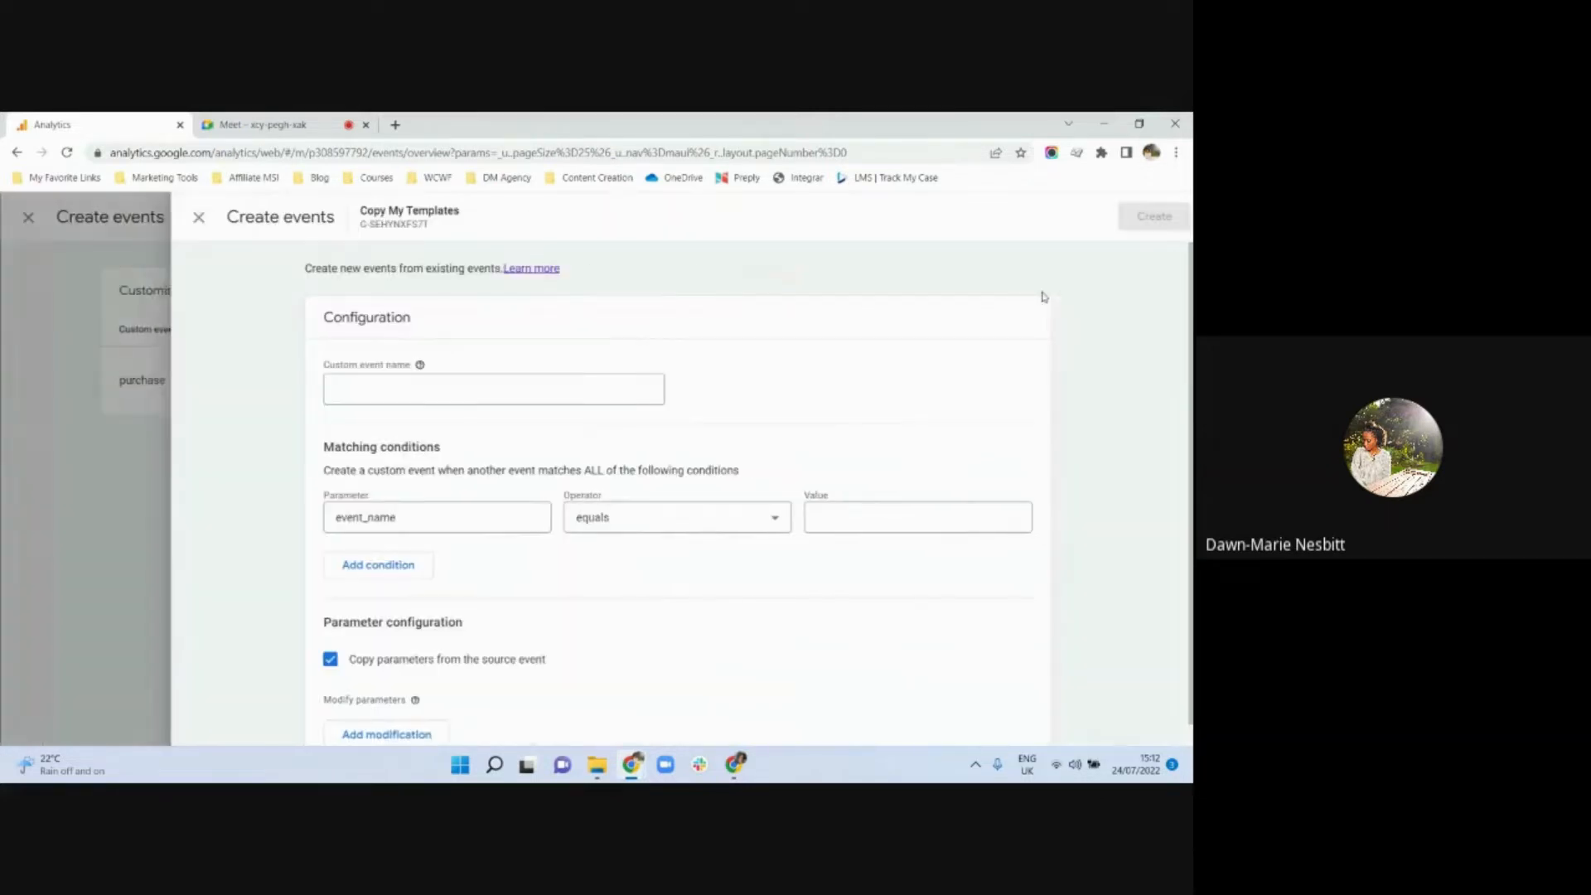
pyautogui.click(602, 392)
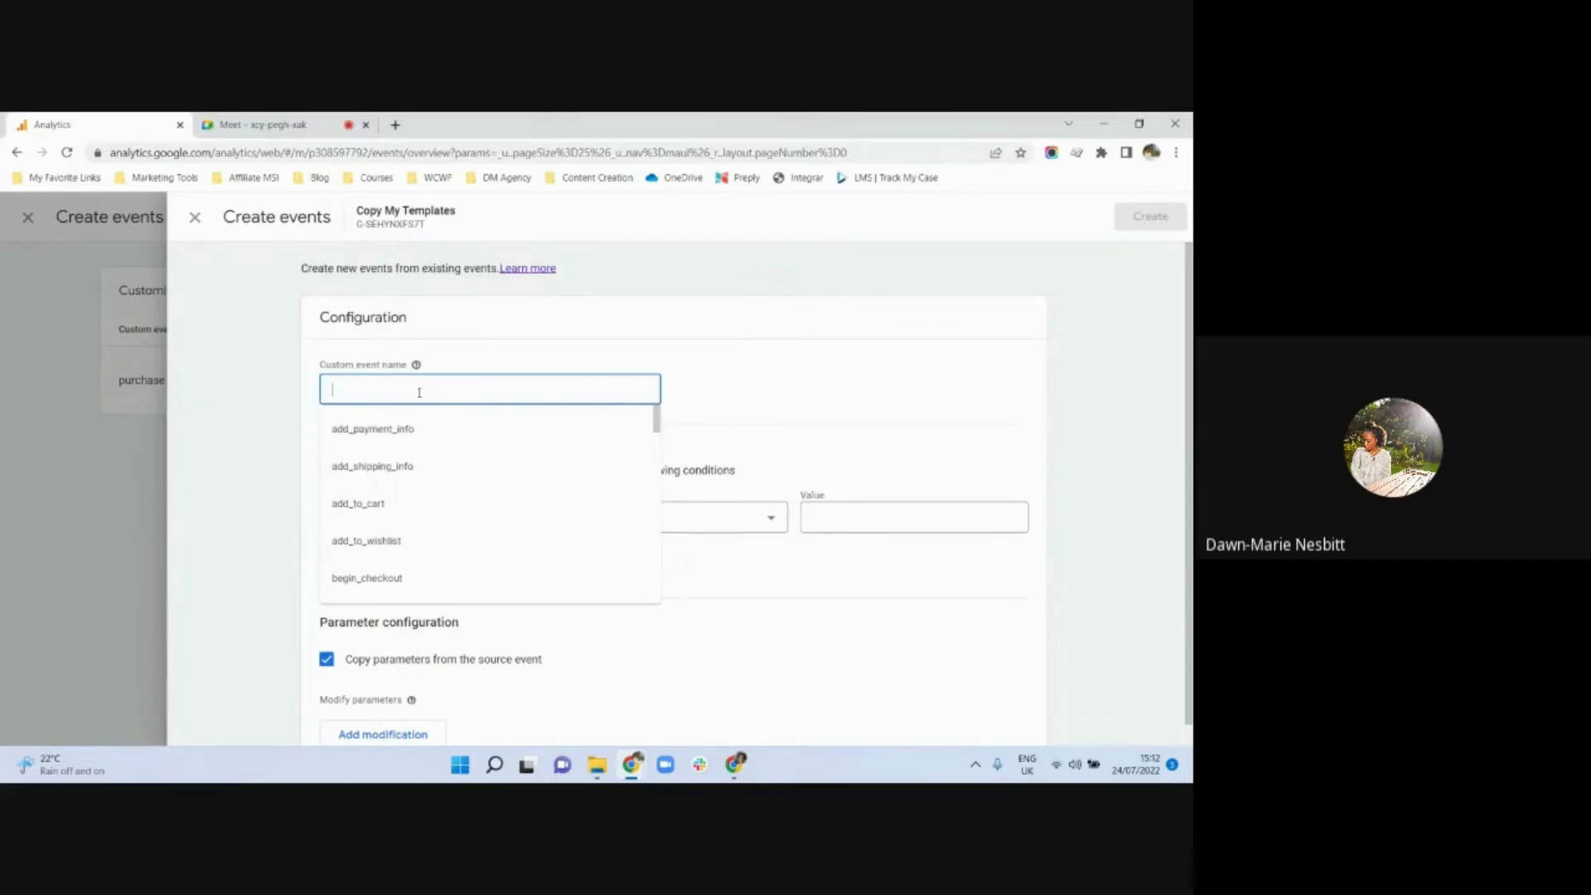
pyautogui.write('Webinar Email Template Purchase')
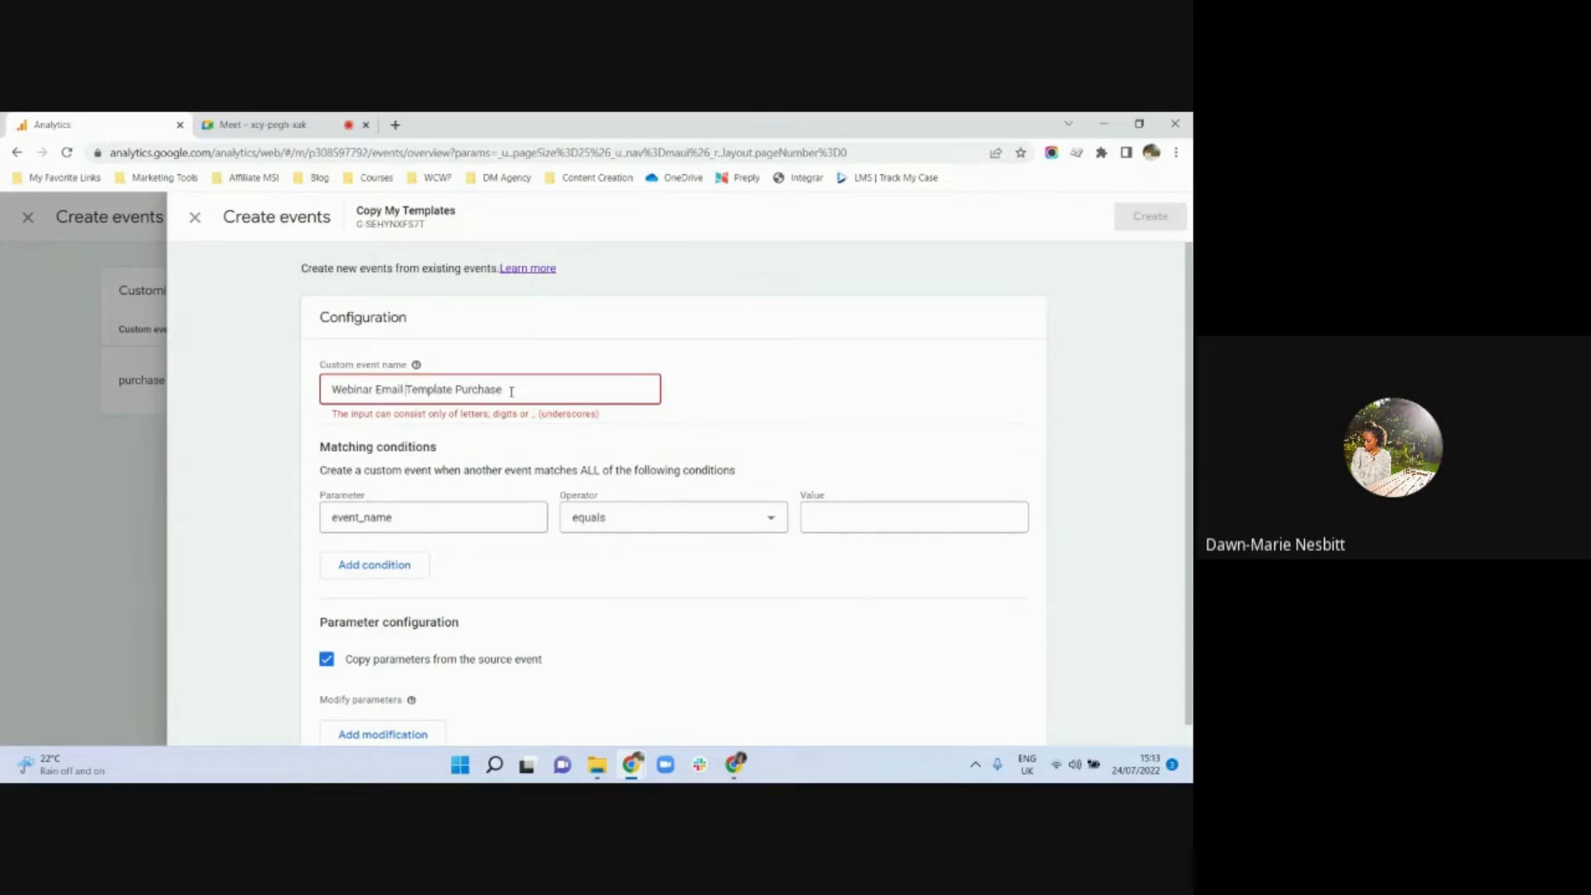
pyautogui.press('Left')
pyautogui.press('Left')
pyautogui.press('Left')
pyautogui.press('Left')
pyautogui.press('BackSpace')
pyautogui.write('_')
pyautogui.press('BackSpace')
pyautogui.write('_')
pyautogui.press('BackSpace')
pyautogui.write('_')
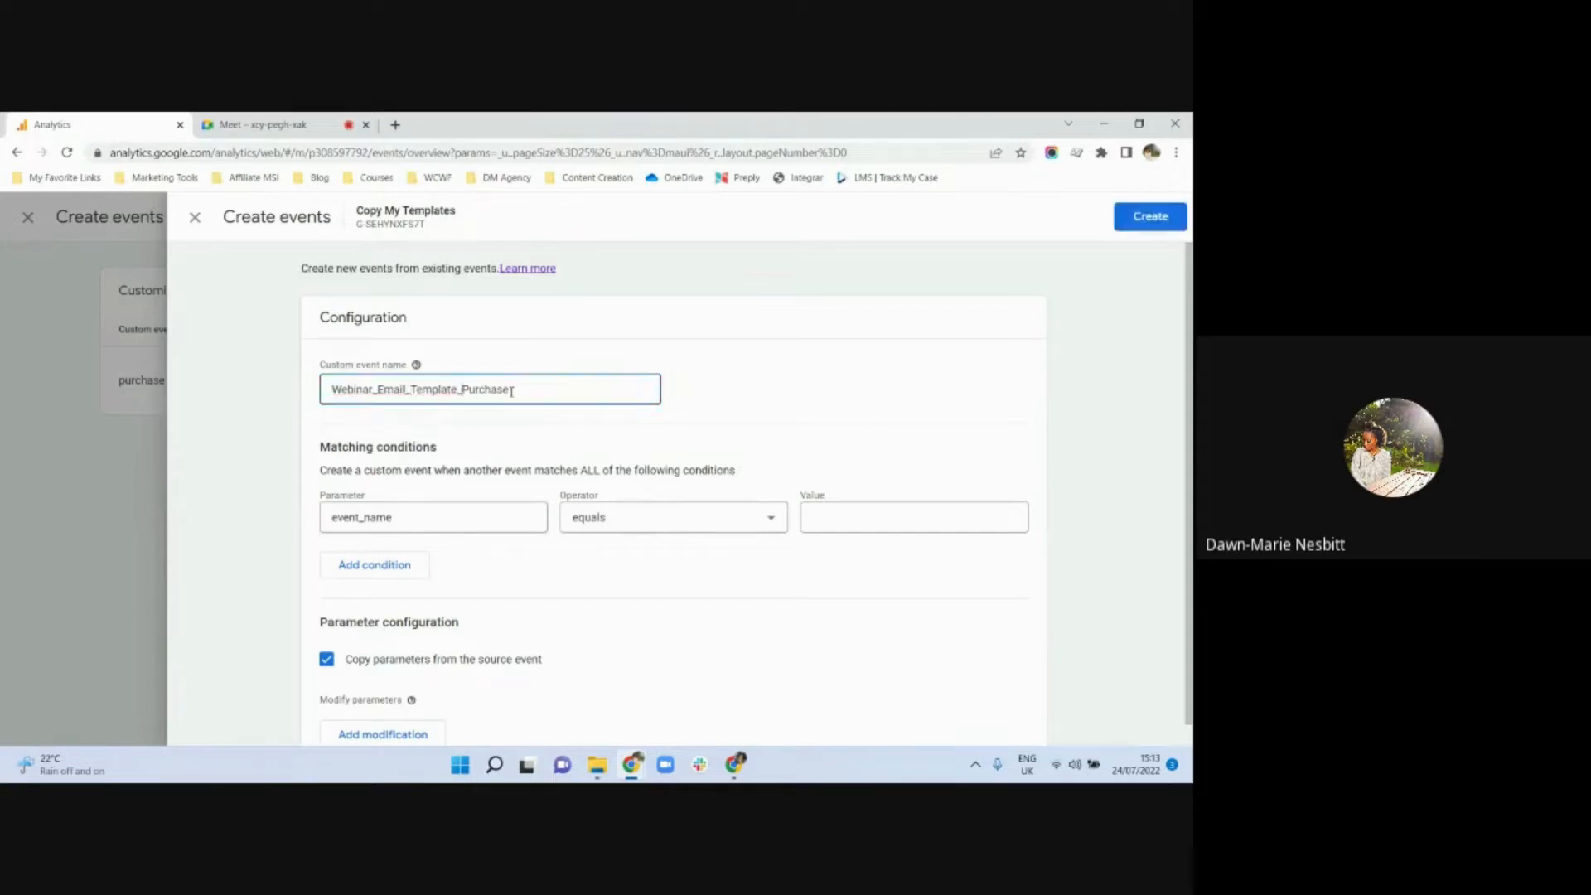
# Set the first matching condition to event_name equals page_view
pyautogui.click(430, 516)
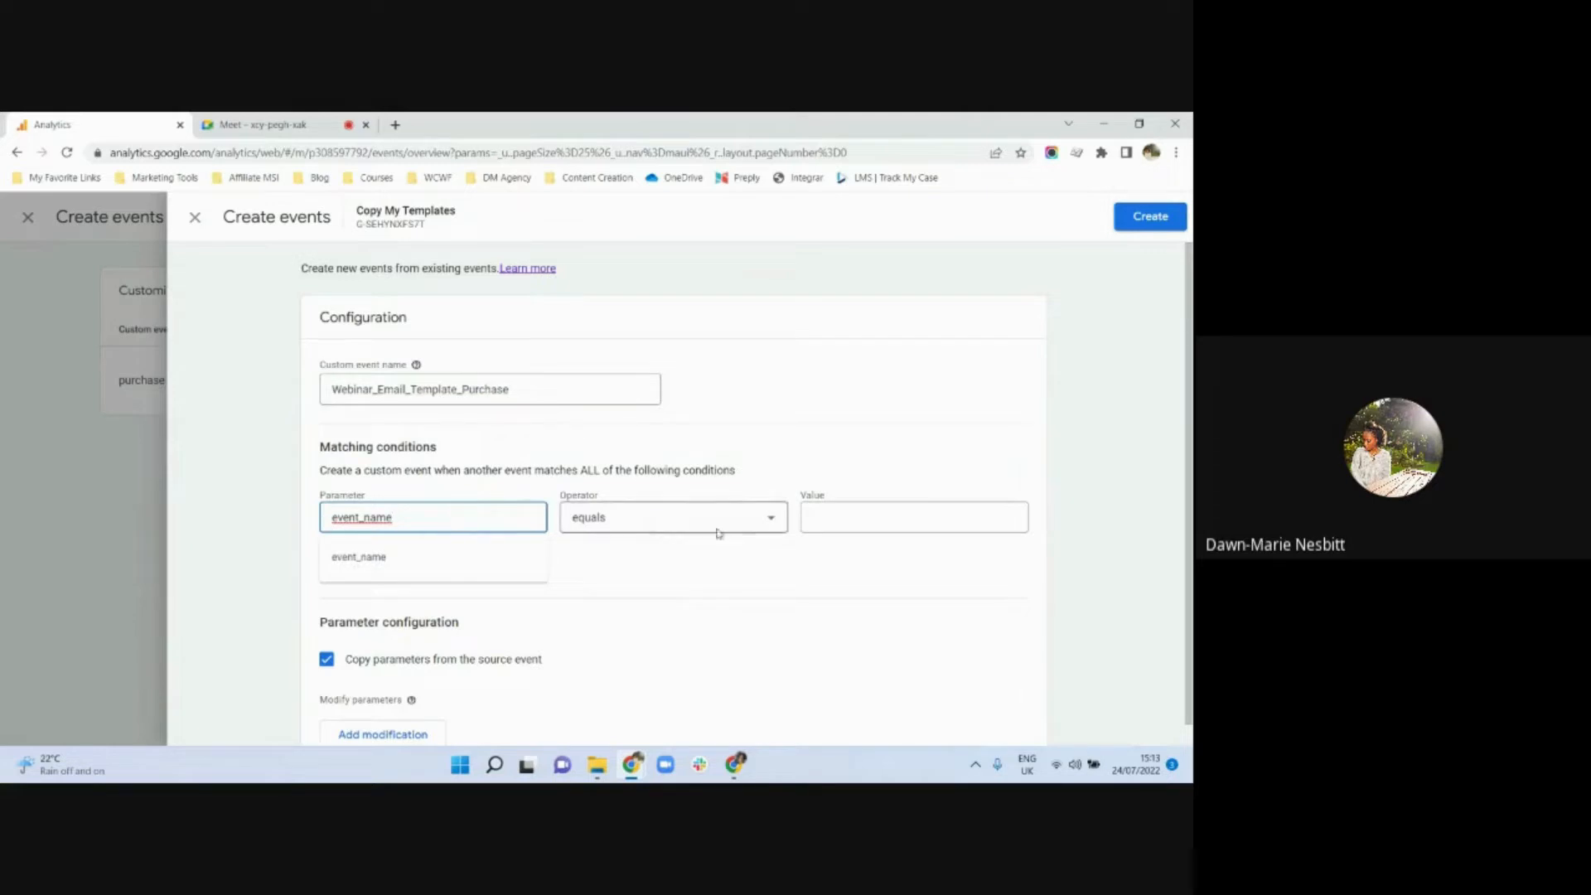
pyautogui.click(815, 522)
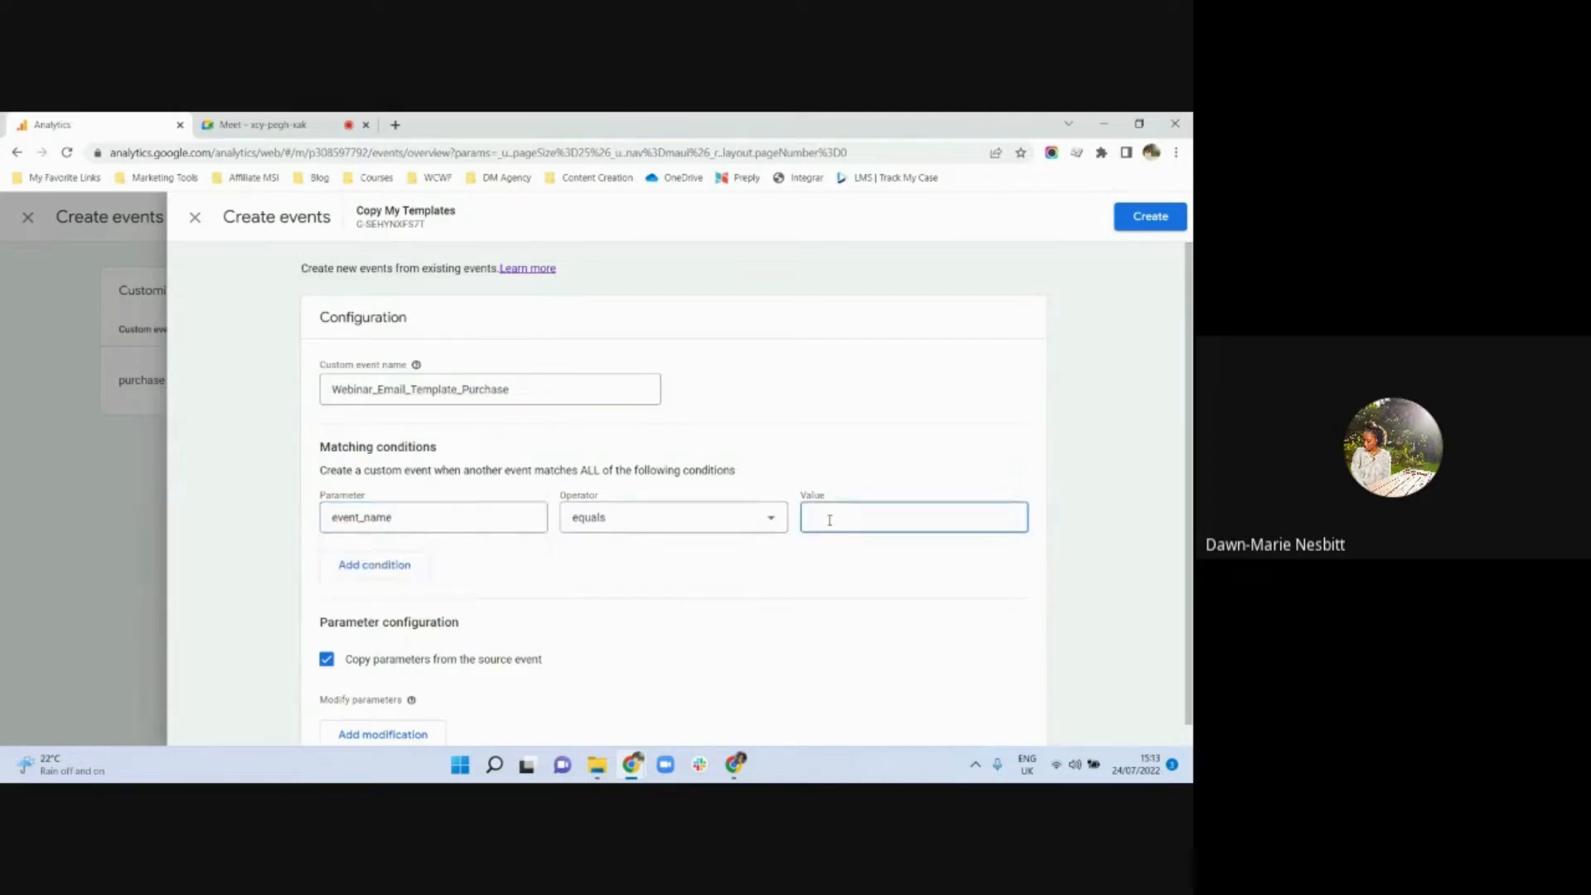
pyautogui.write('page_view')
# Add a second matching condition where page_location equals /purchase-typ/
pyautogui.click(374, 564)
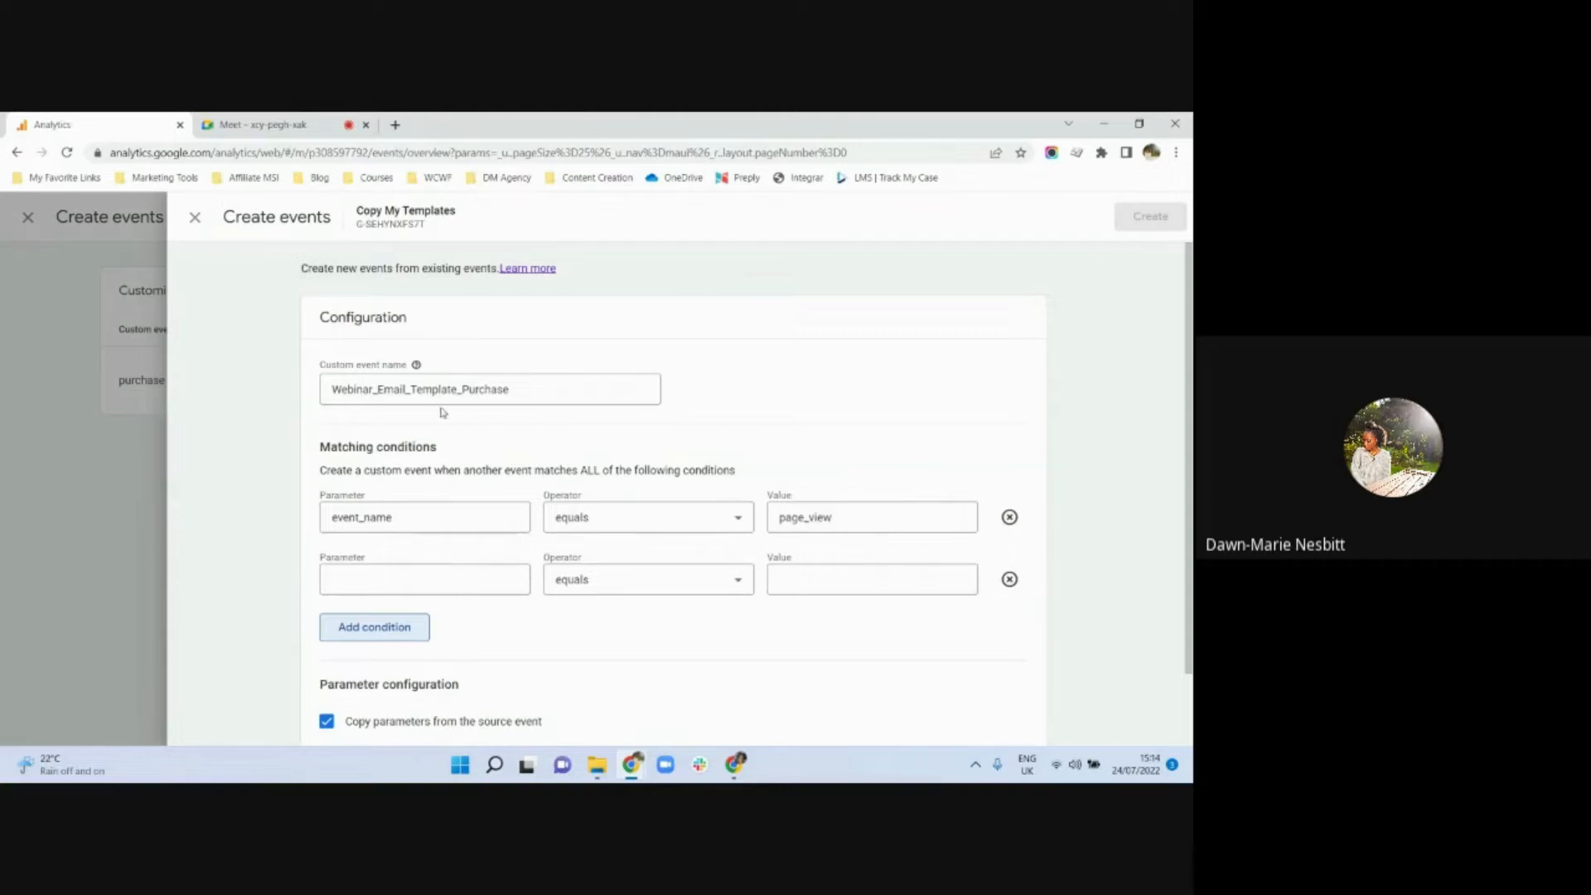
pyautogui.click(429, 578)
pyautogui.moveTo(526, 388); pyautogui.dragTo(526, 494)
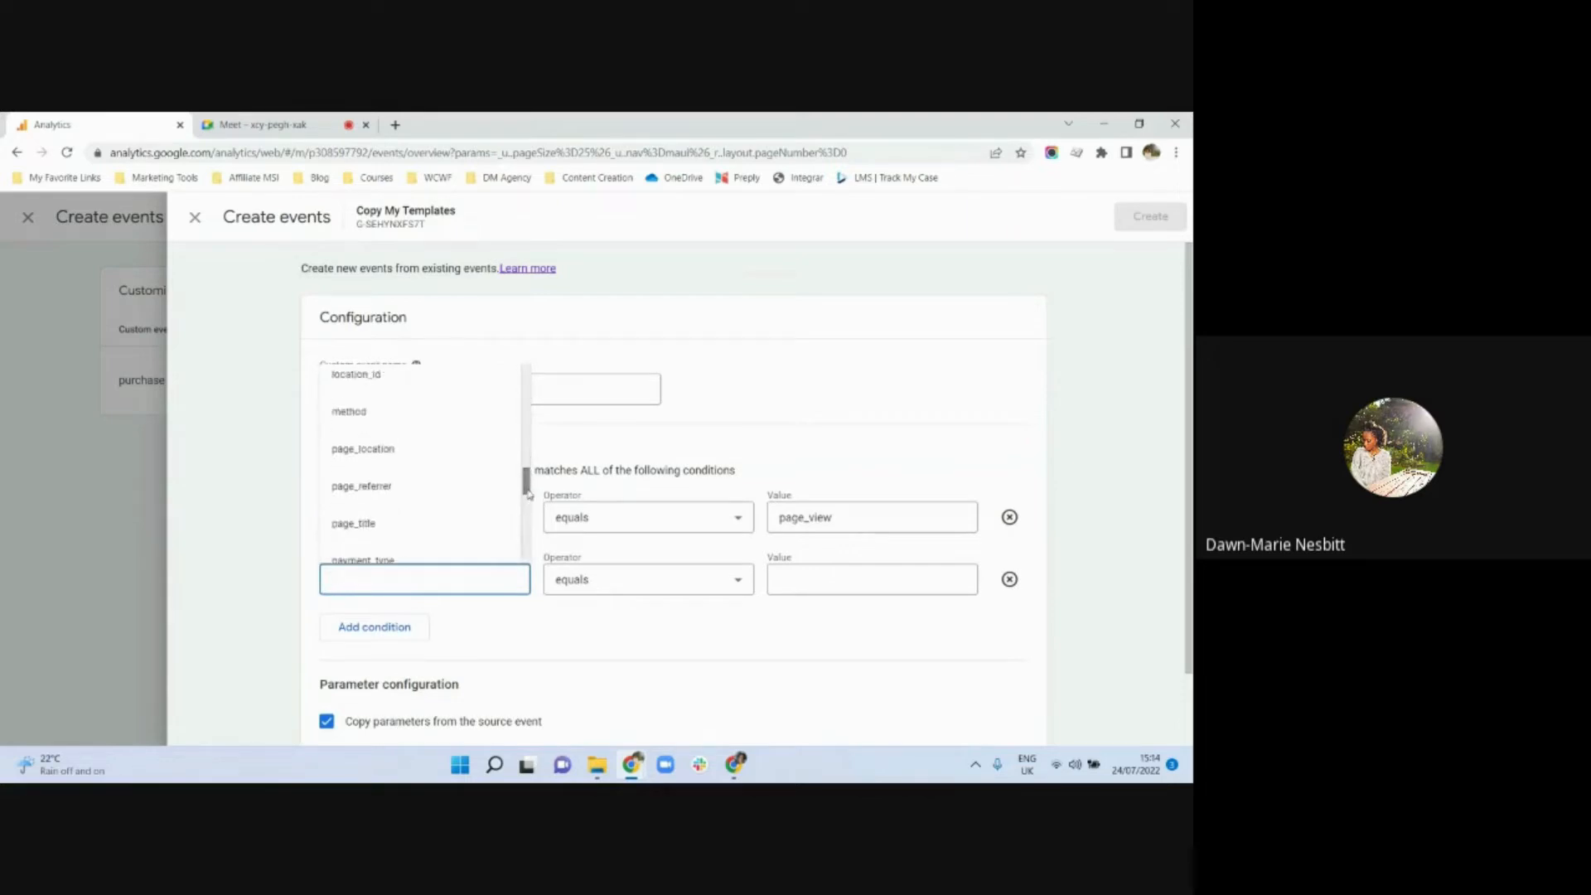
pyautogui.click(402, 458)
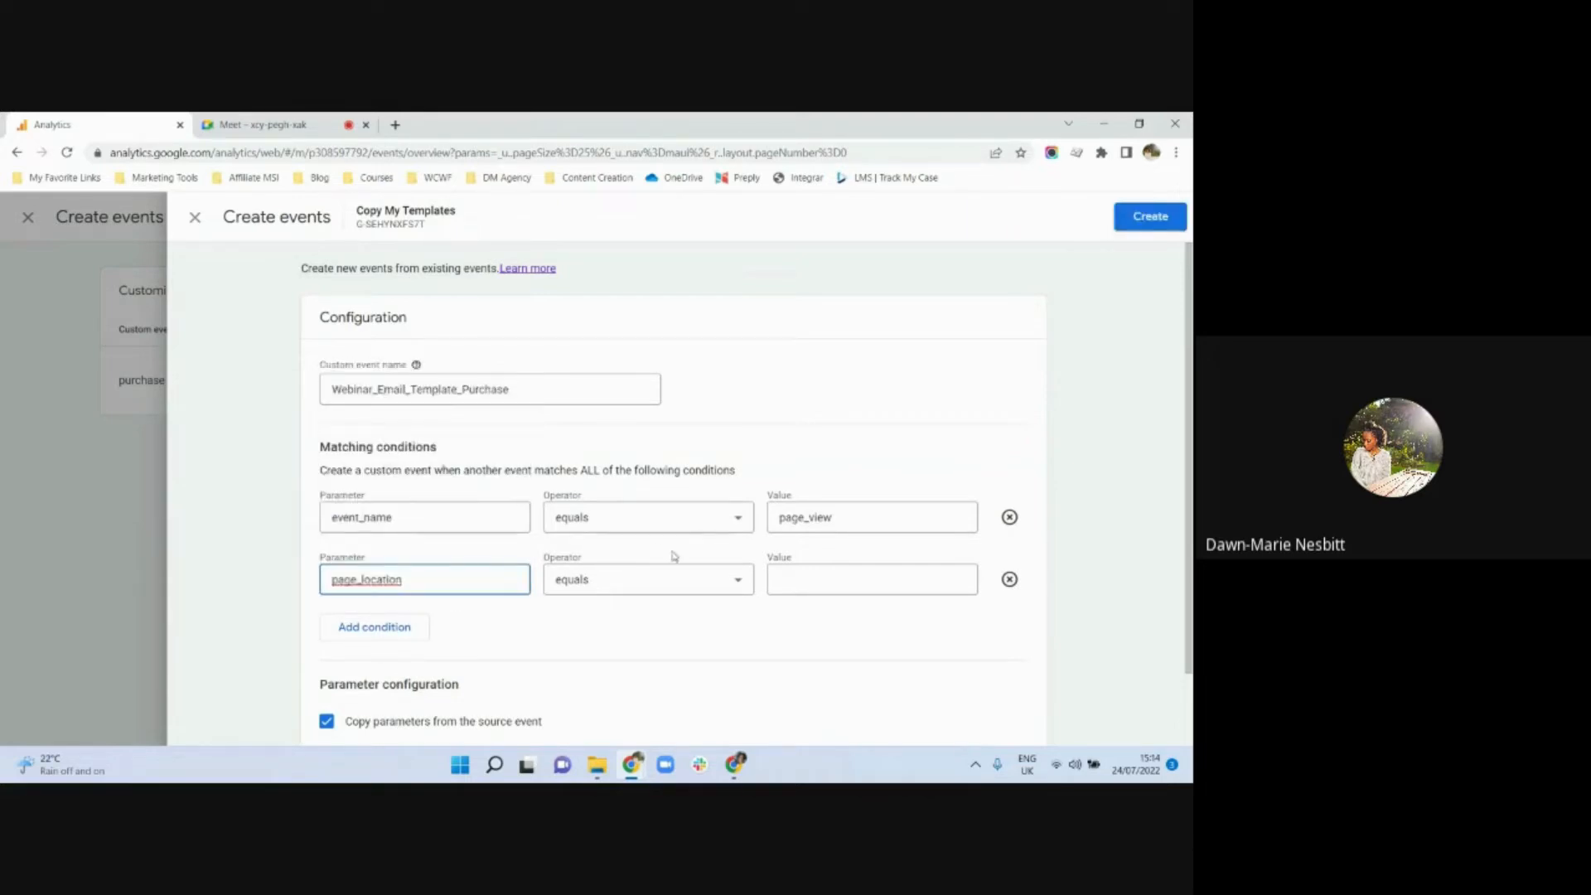
pyautogui.click(806, 575)
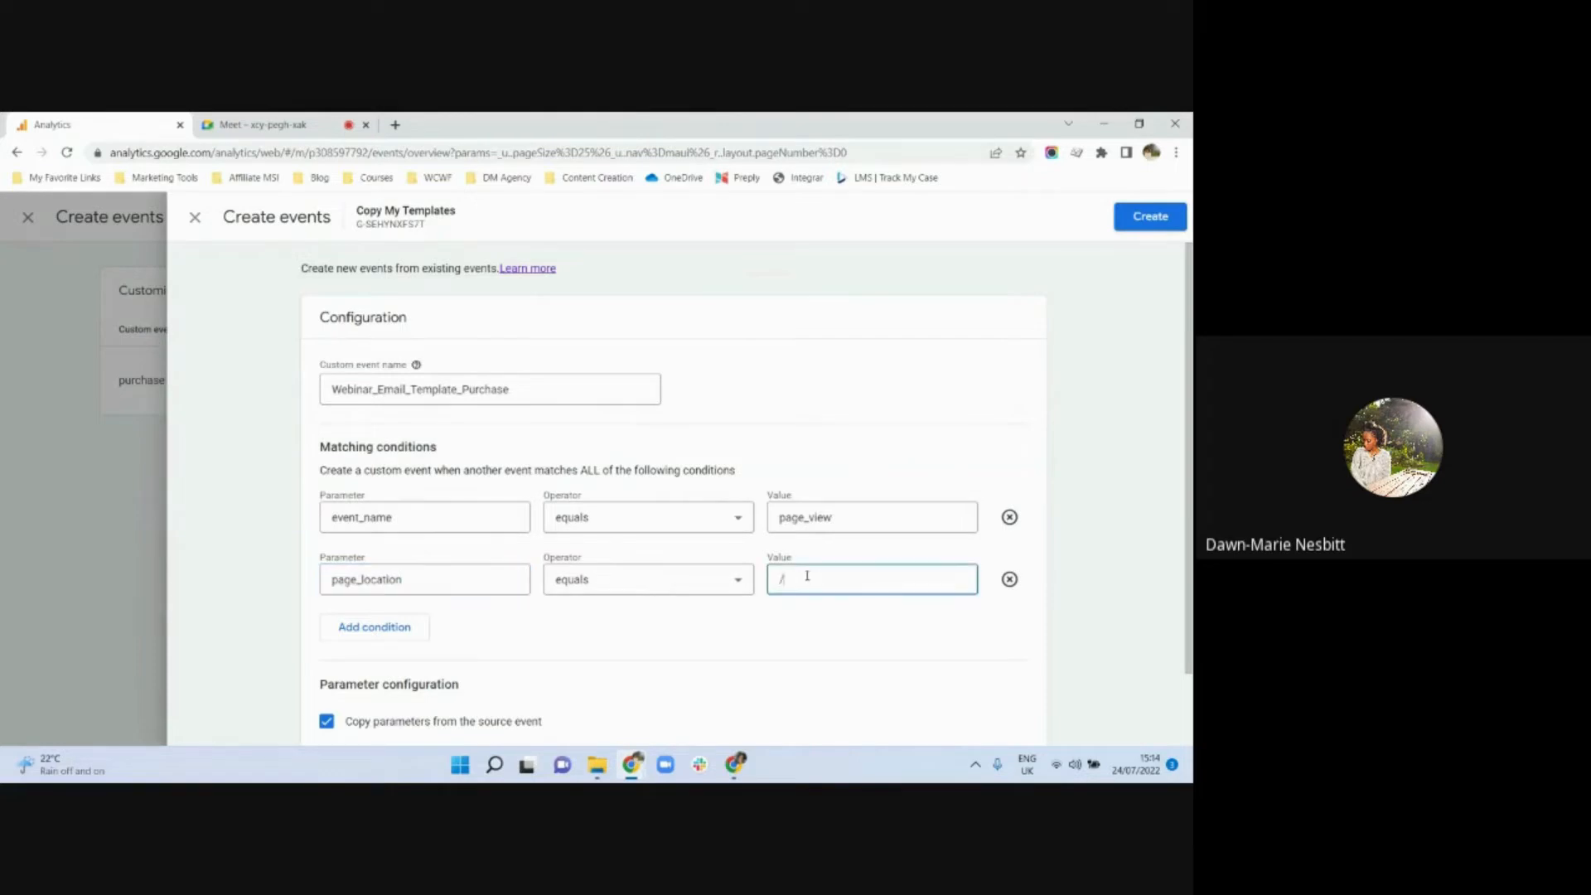
pyautogui.write('/p')
pyautogui.write('urchase-typ?')
pyautogui.press('BackSpace')
pyautogui.write('/')
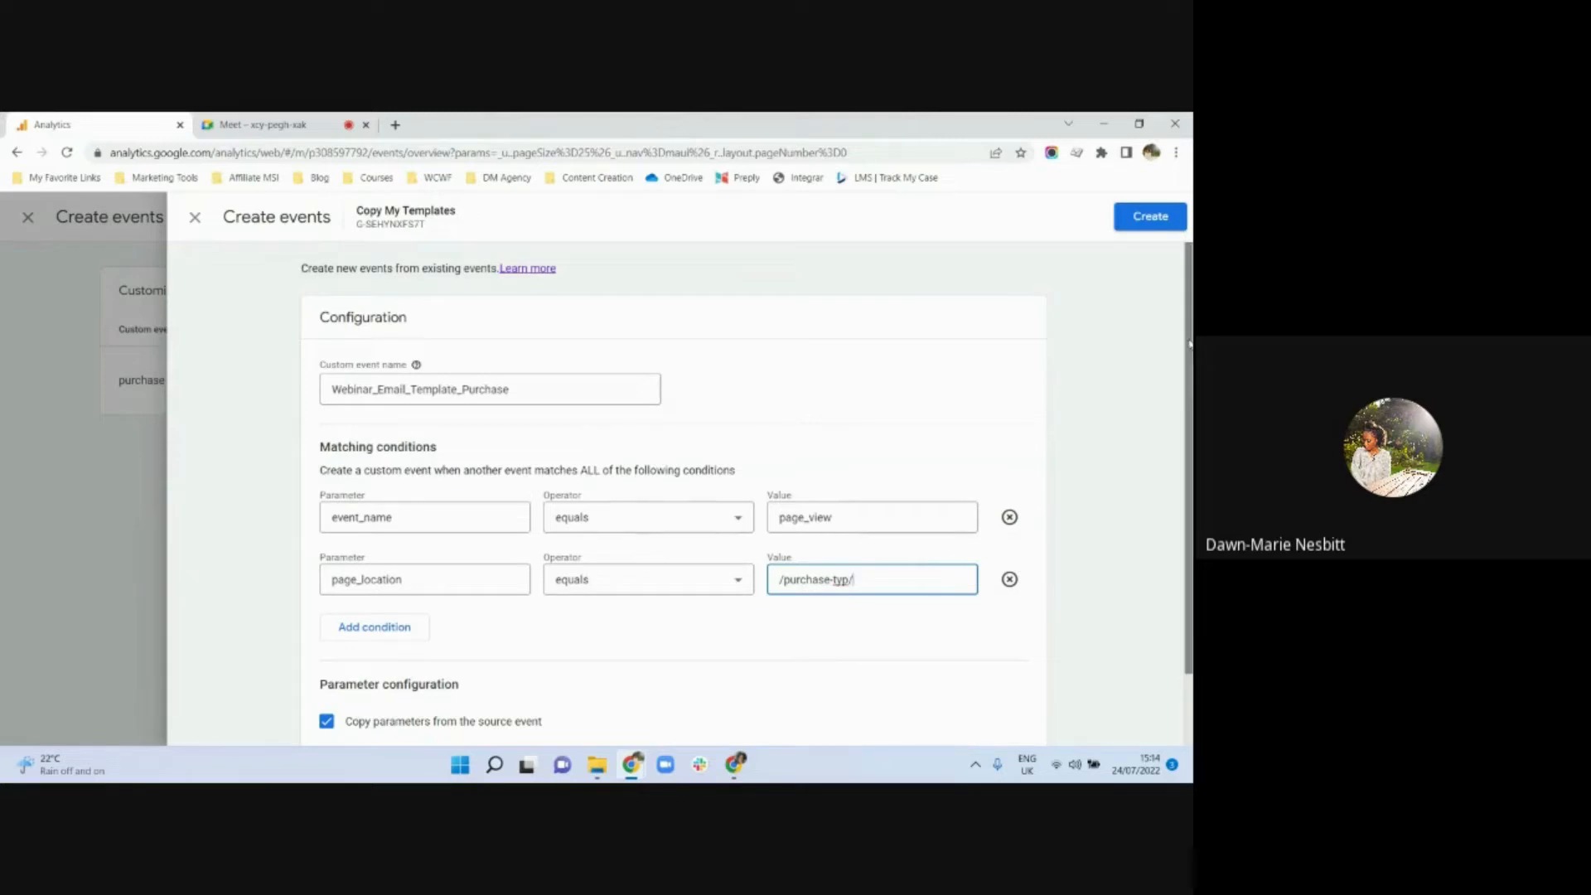
# Create the configured custom event and return to the existing events overview
pyautogui.scroll(-1, 1188, 342)
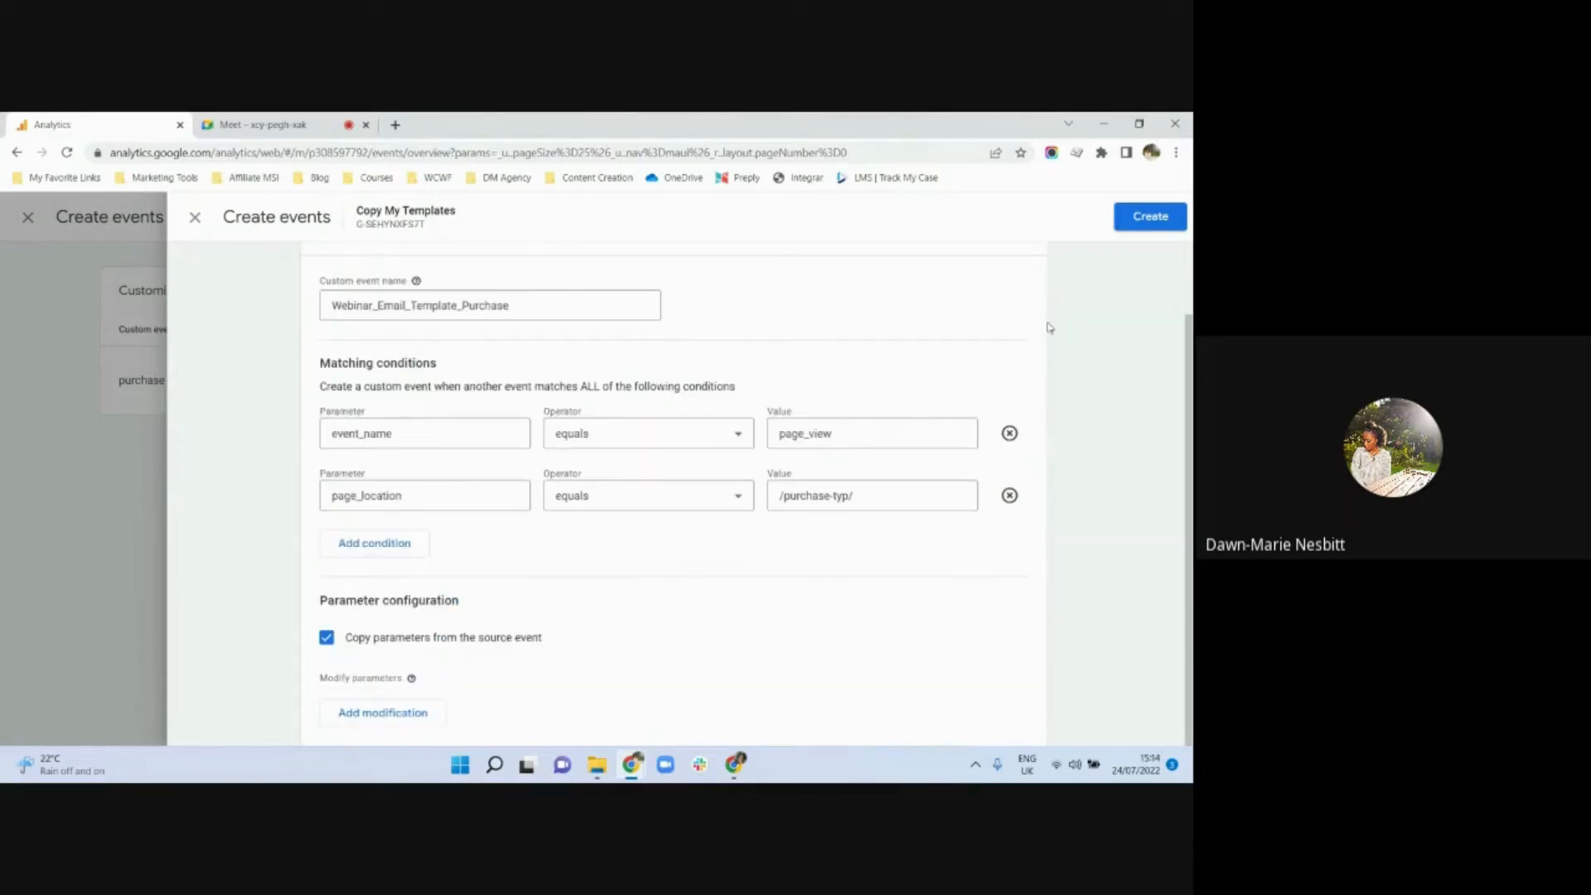
pyautogui.click(1150, 226)
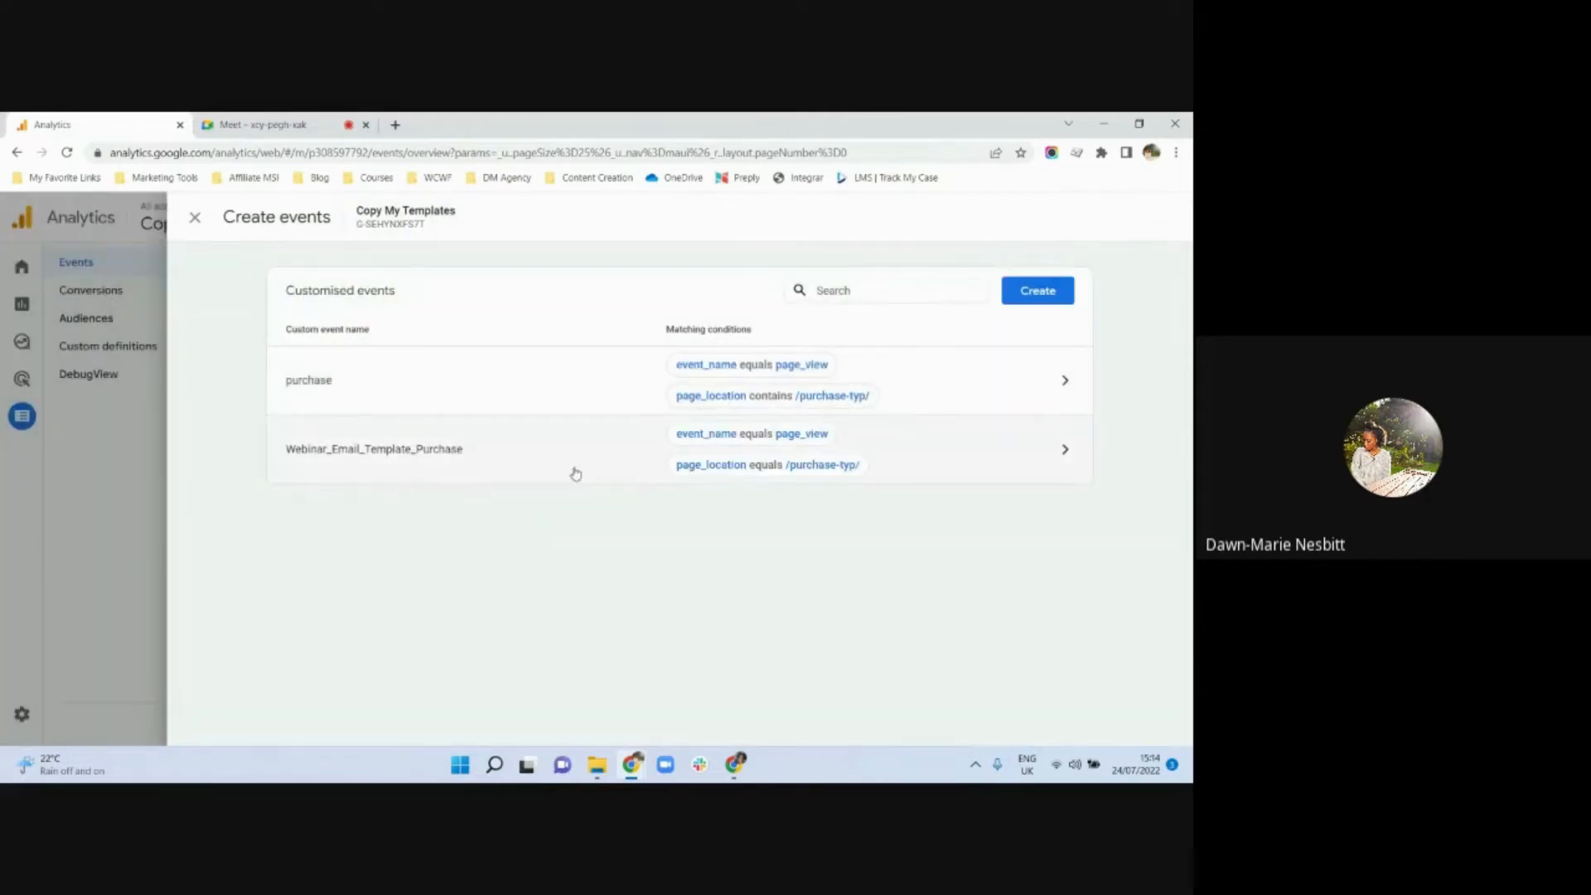
pyautogui.click(195, 217)
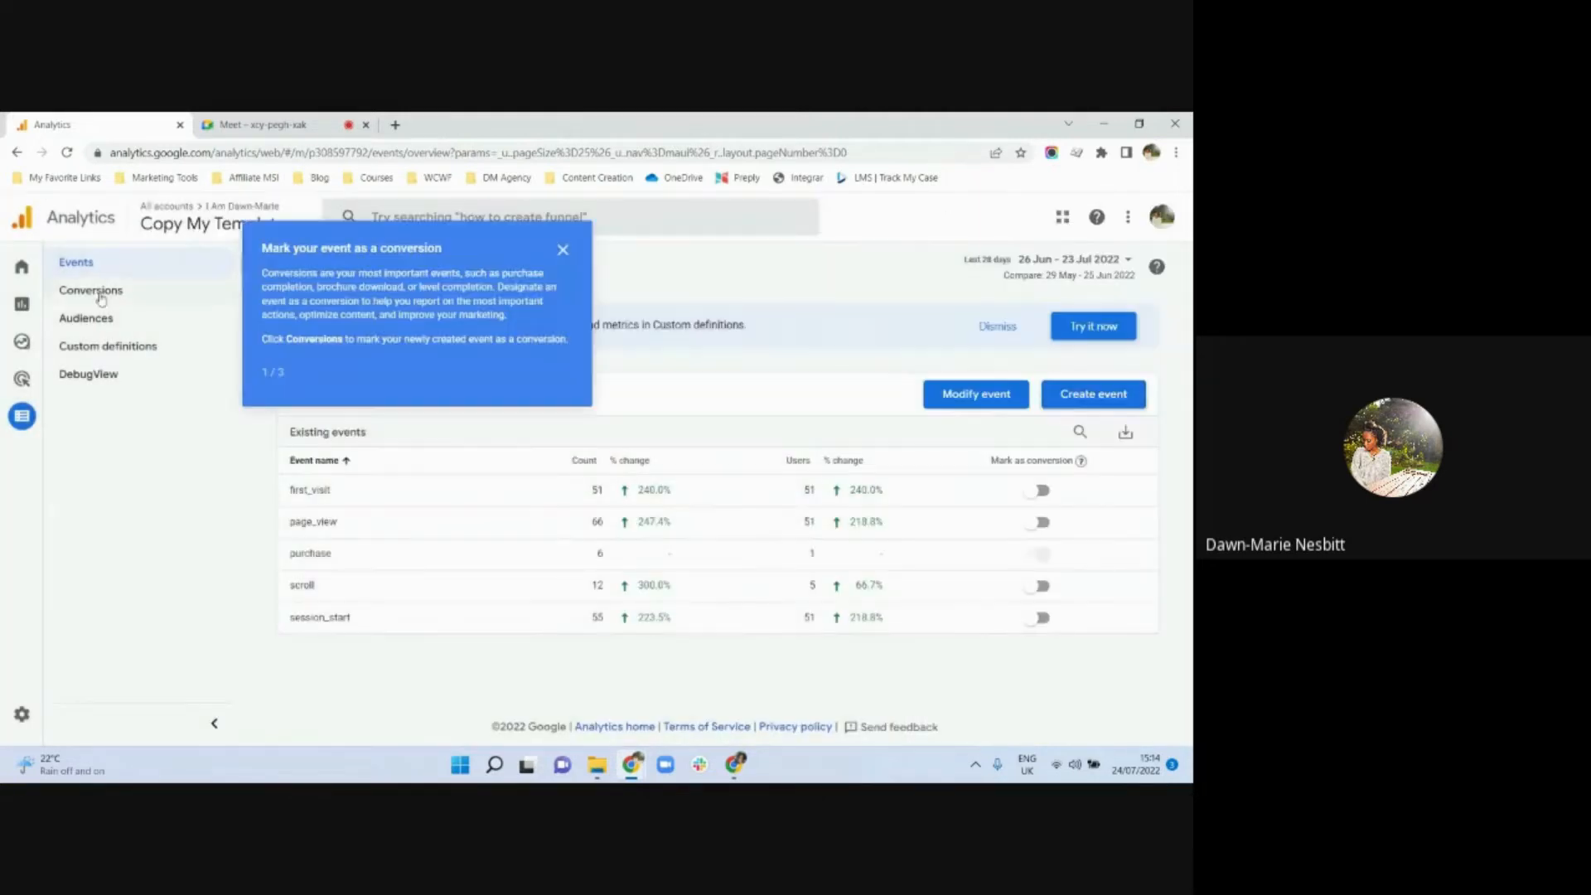
# Start a new conversion event and enter "Webinar email template purchase" as its name
pyautogui.click(100, 295)
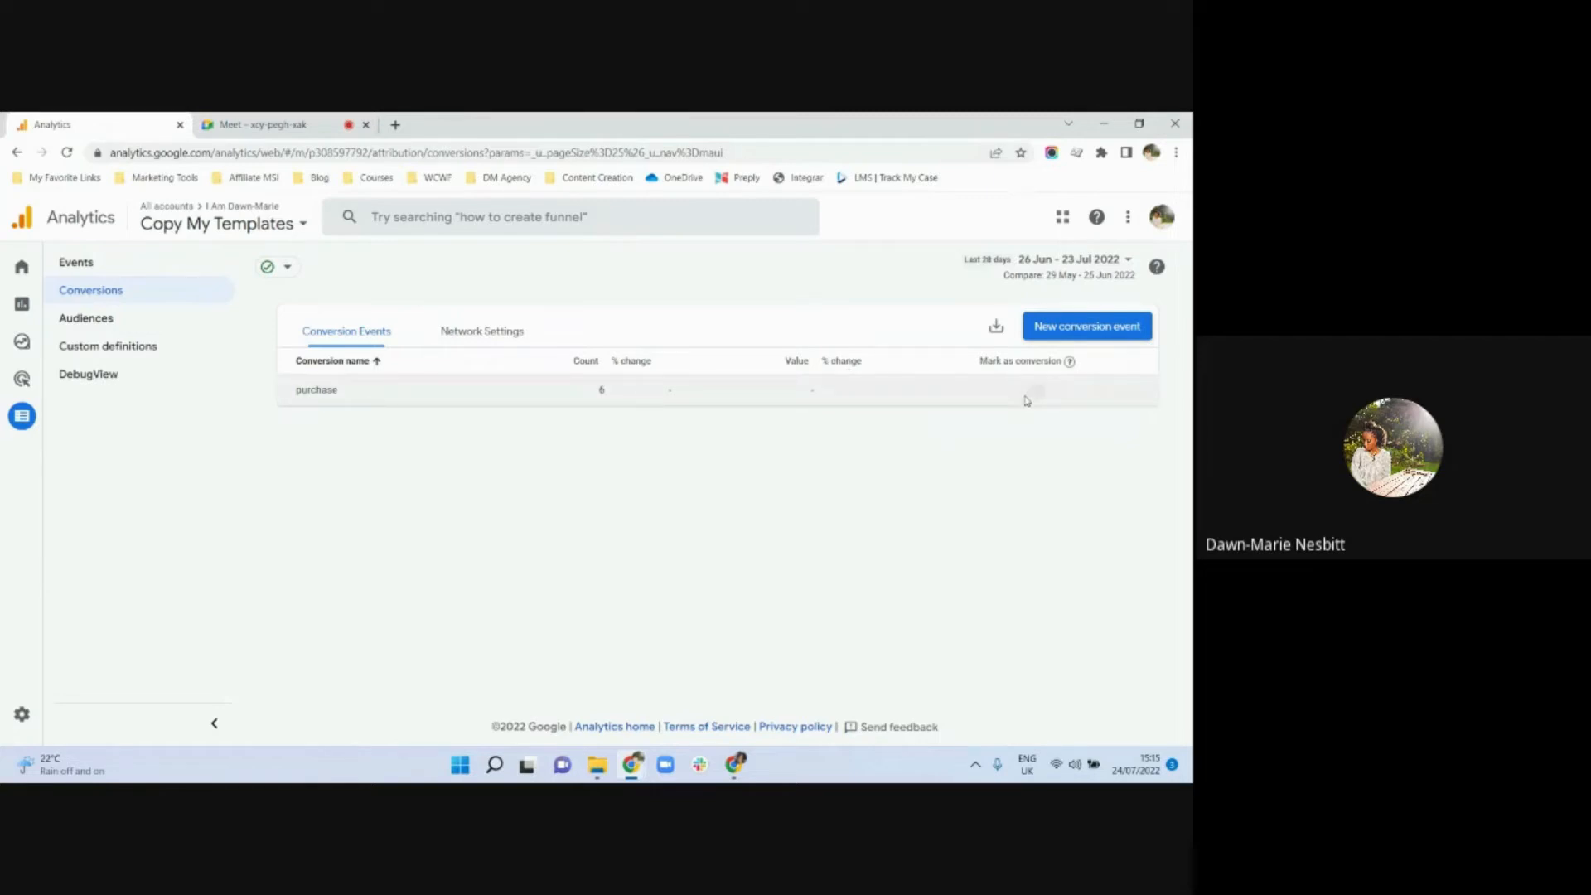
pyautogui.click(1085, 327)
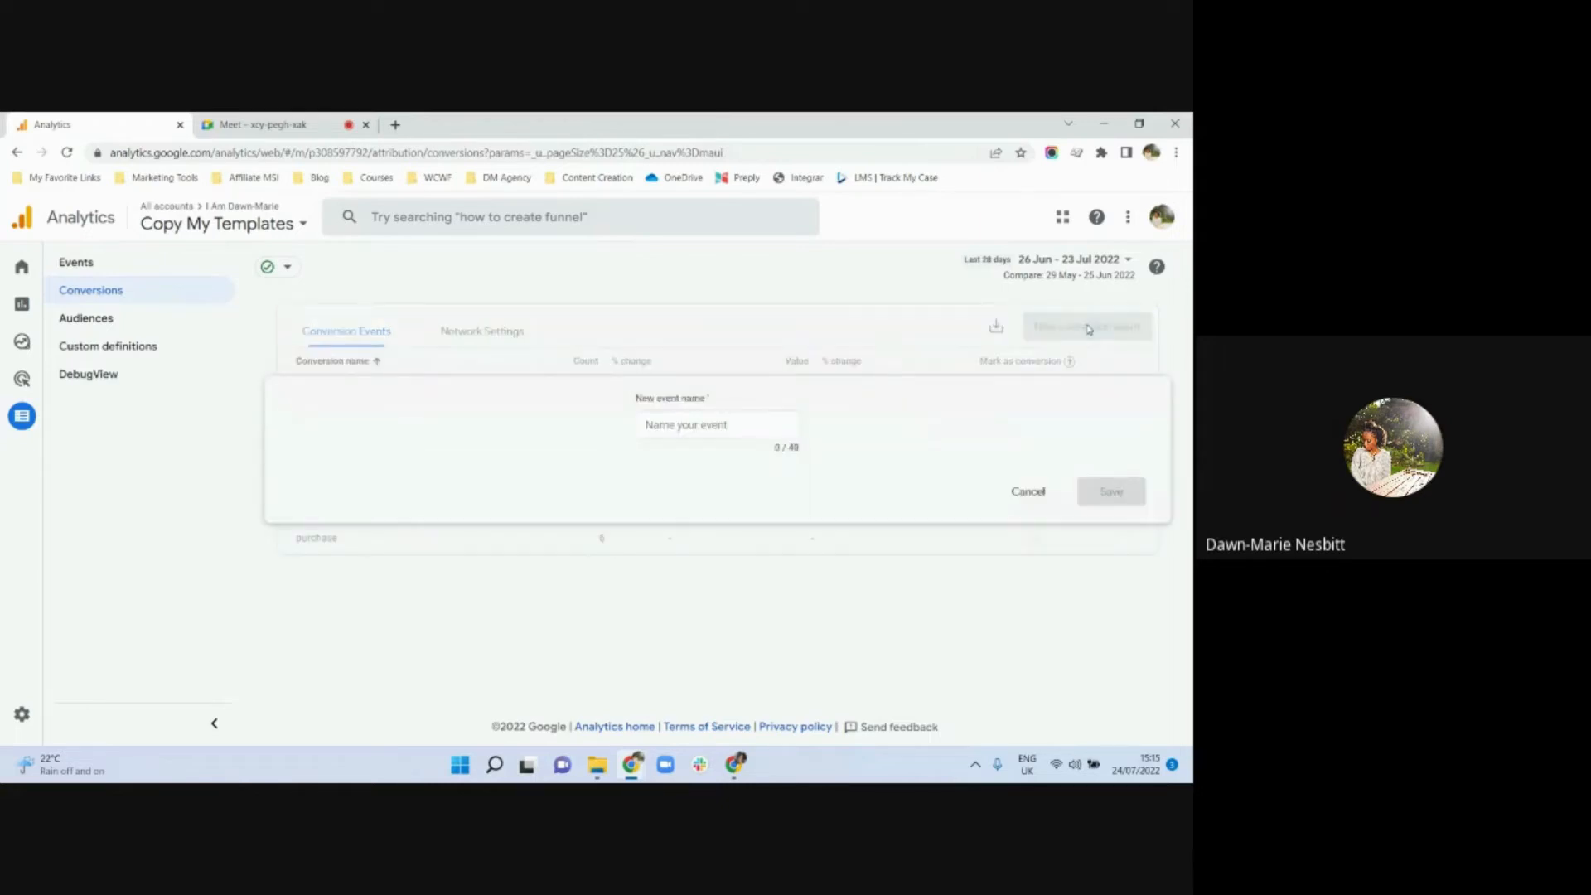
pyautogui.click(710, 426)
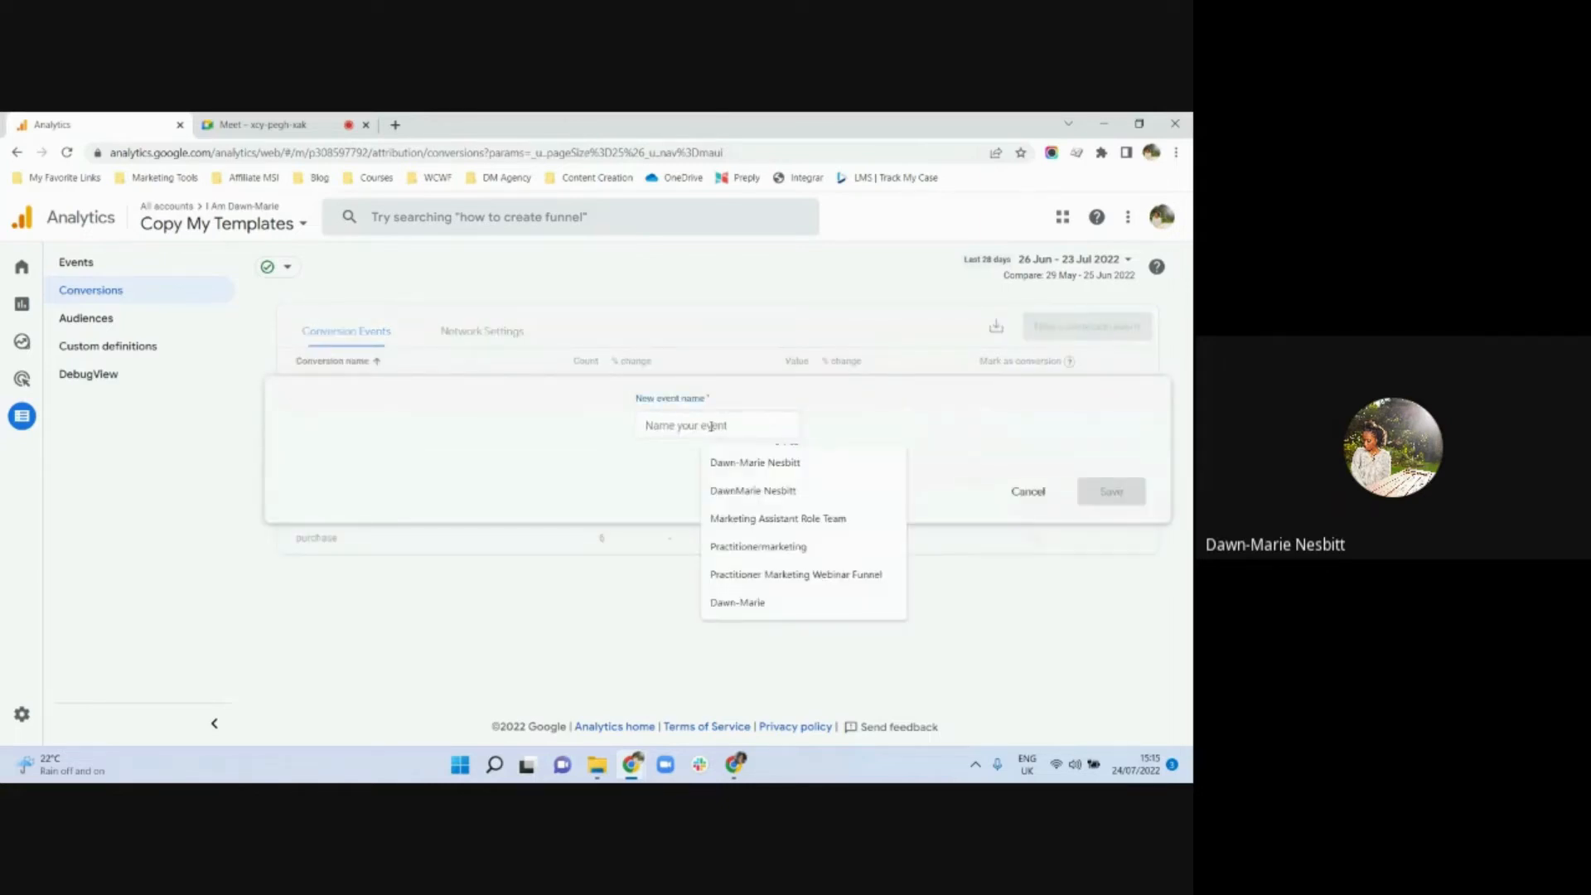
pyautogui.write('Webi')
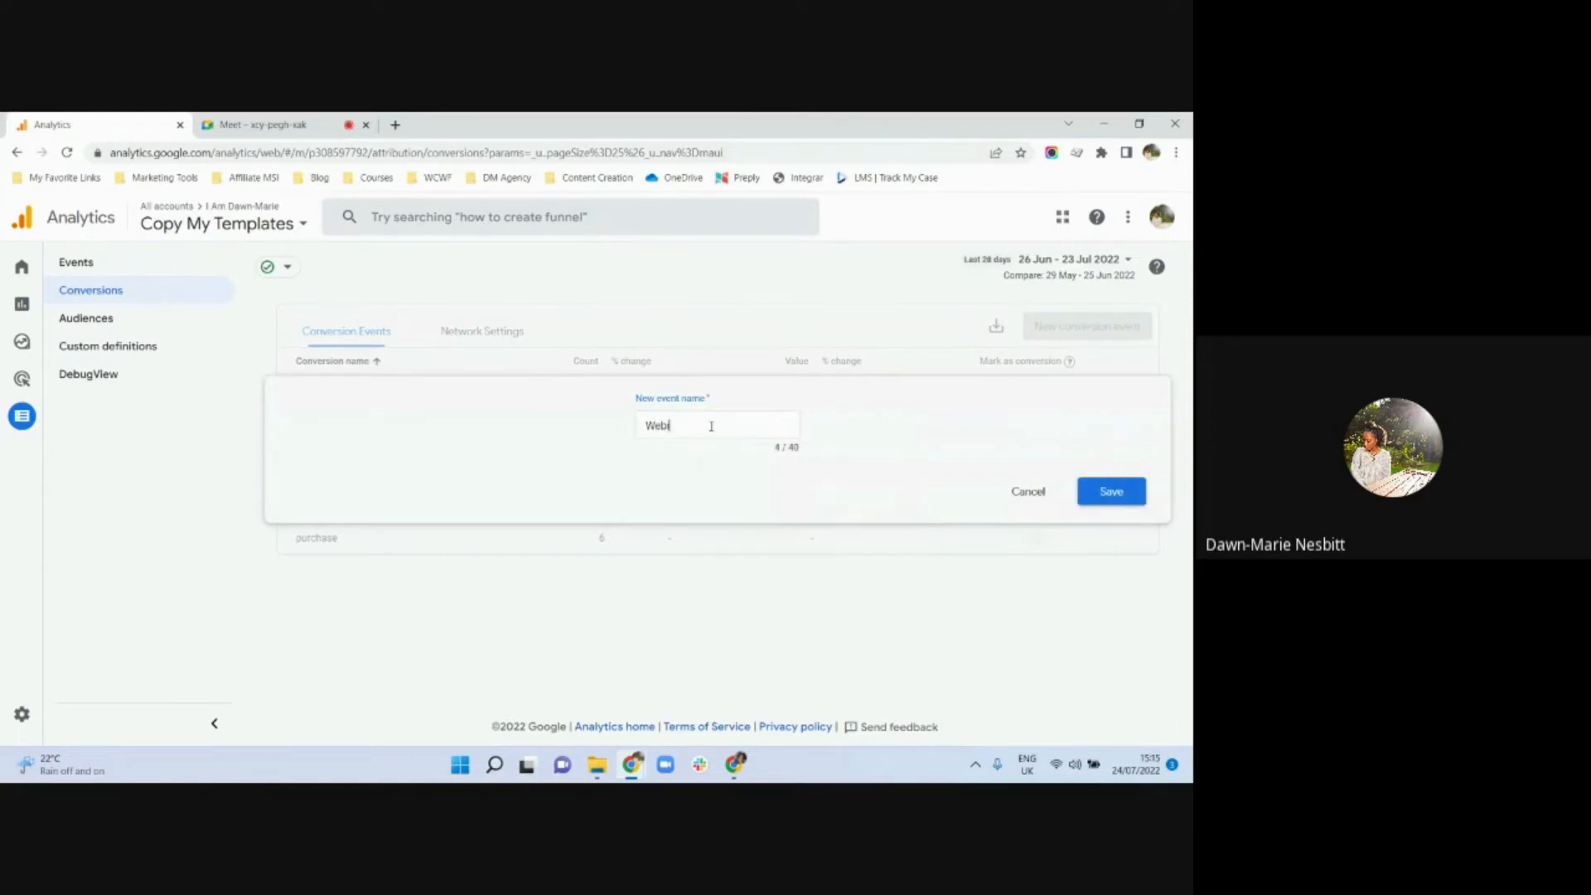
pyautogui.write('nar email temp')
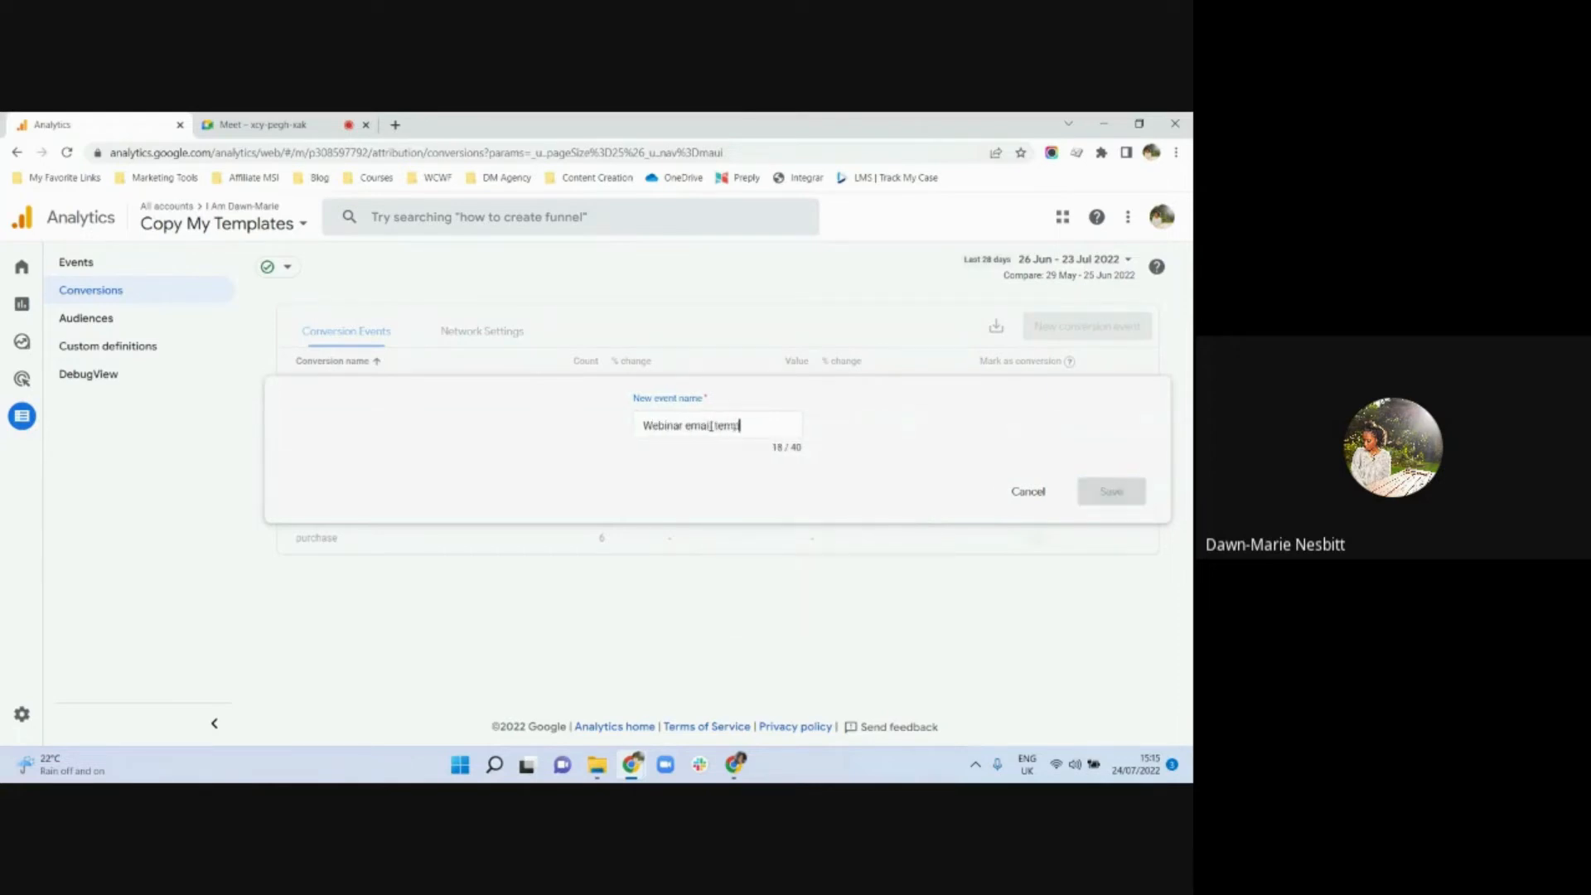
pyautogui.write('late purchase')
# Replace the spaces in the conversion event name with underscores, giving Webinar_email_template_purchase, and save it
pyautogui.click(822, 476)
pyautogui.press('BackSpace')
pyautogui.write('_')
pyautogui.press('Right')
pyautogui.press('Right')
pyautogui.press('Right')
pyautogui.press('Right')
pyautogui.press('Right')
pyautogui.press('Right')
pyautogui.press('BackSpace')
pyautogui.write('_')
pyautogui.press('Right')
pyautogui.press('Right')
pyautogui.press('Right')
pyautogui.press('Right')
pyautogui.press('Right')
pyautogui.press('Right')
pyautogui.press('Right')
pyautogui.press('Right')
pyautogui.press('Right')
pyautogui.press('BackSpace')
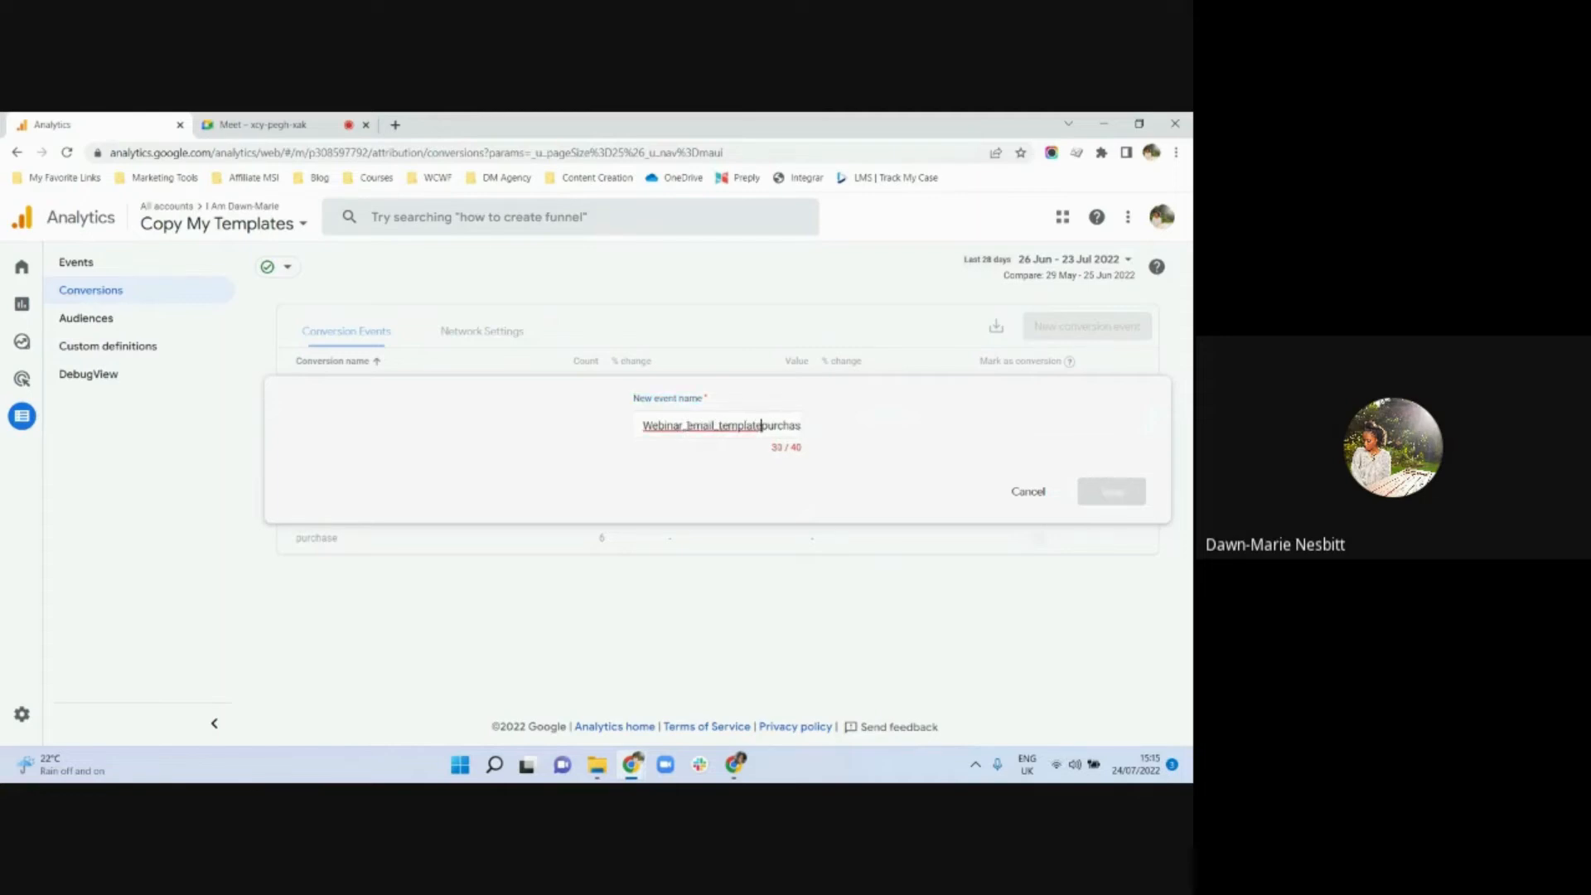
pyautogui.write('-')
pyautogui.press('Right')
pyautogui.press('BackSpace')
pyautogui.press('BackSpace')
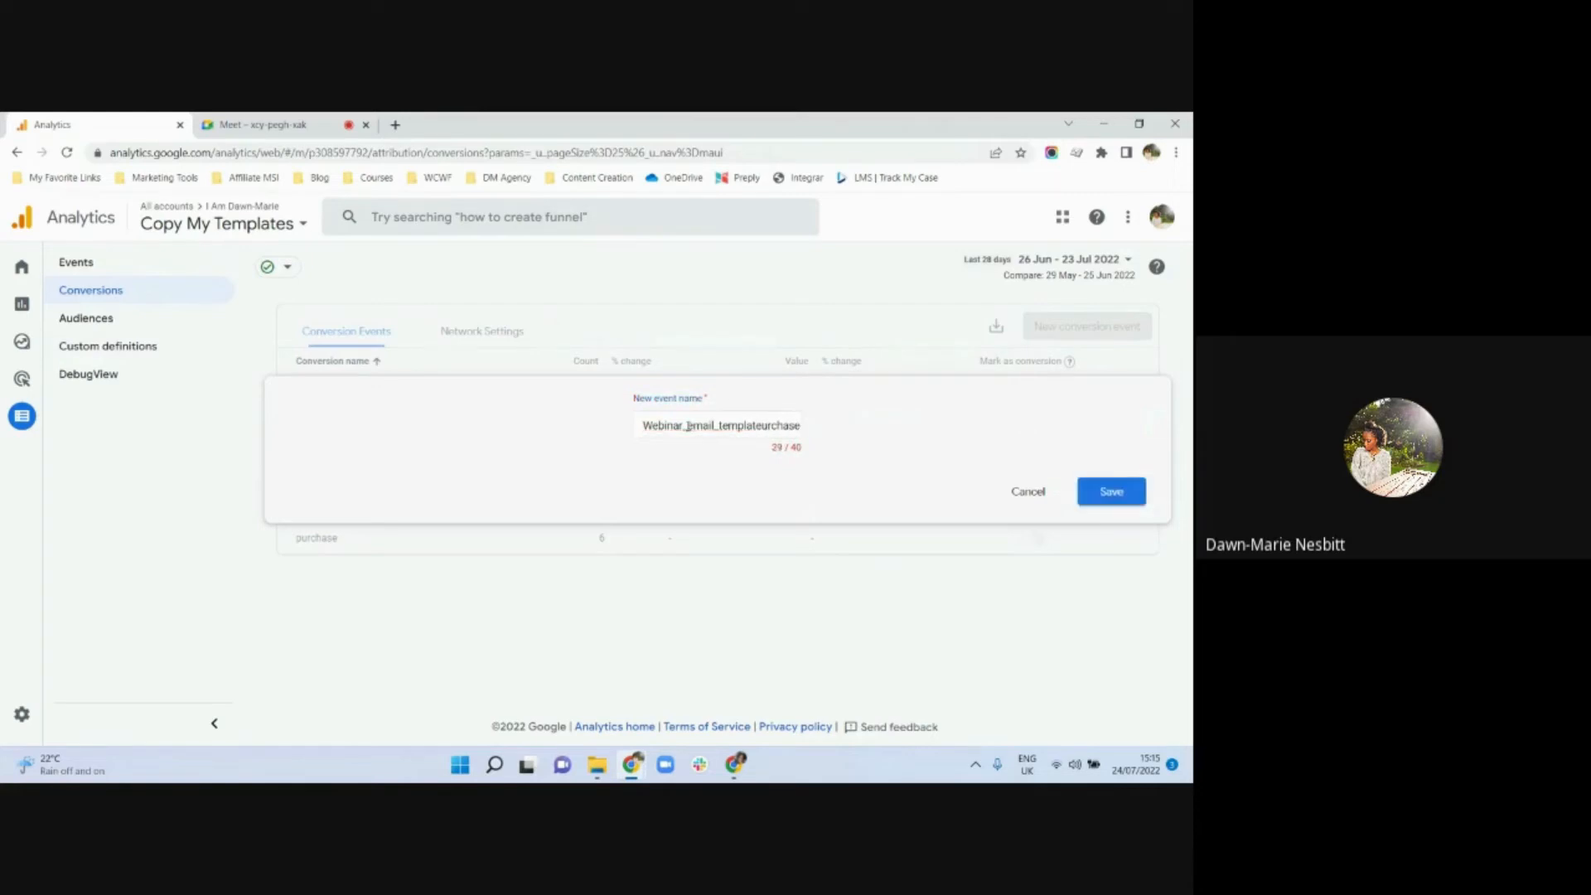
pyautogui.write('_p')
pyautogui.press('End')
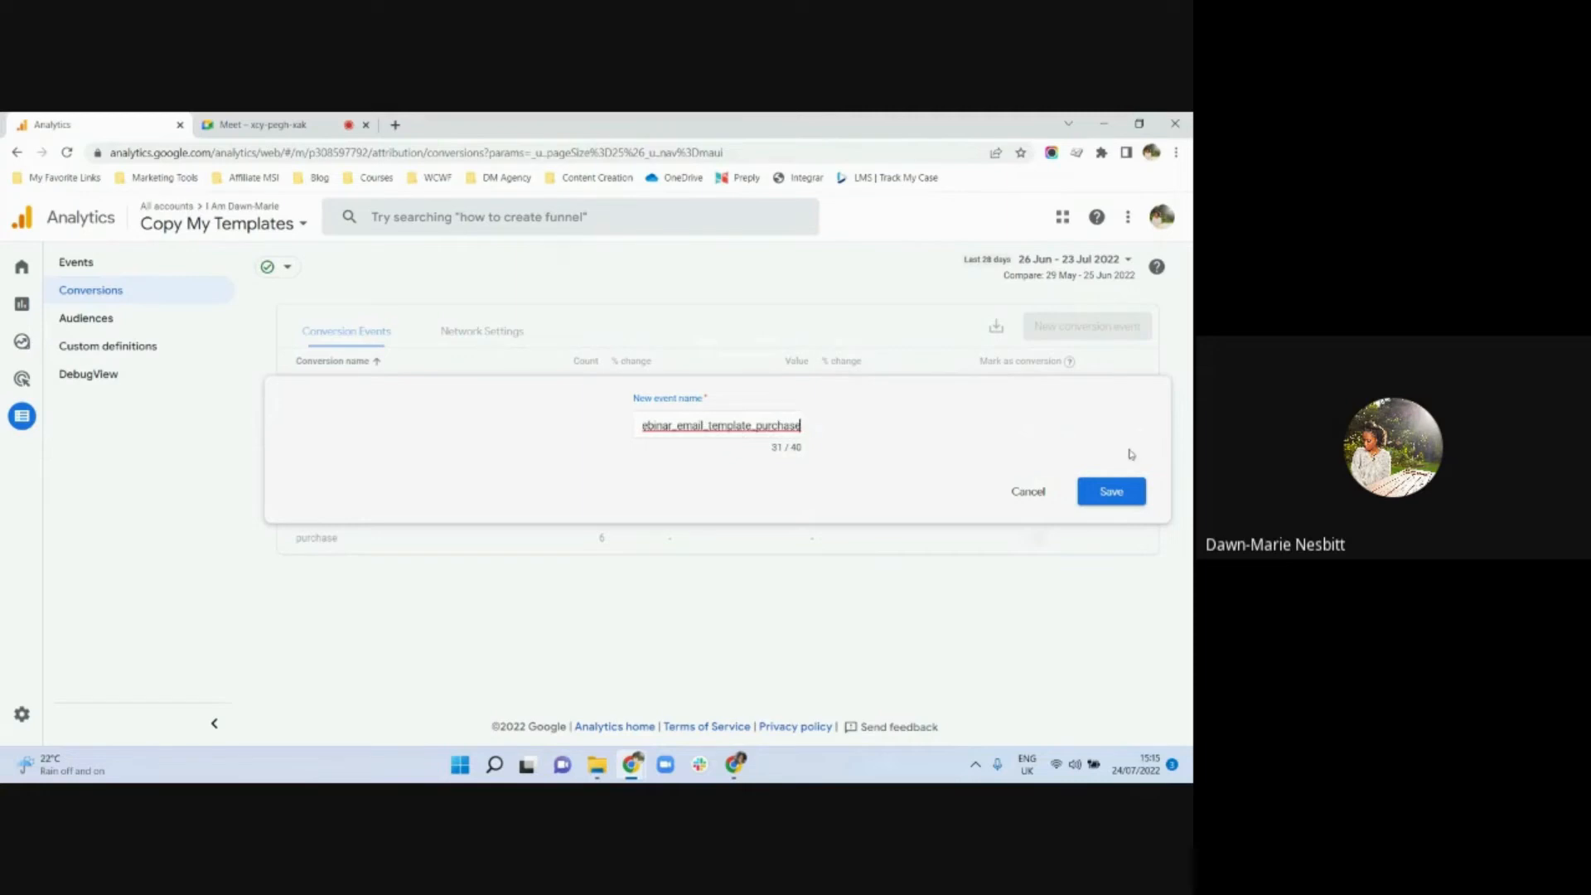
pyautogui.click(1120, 499)
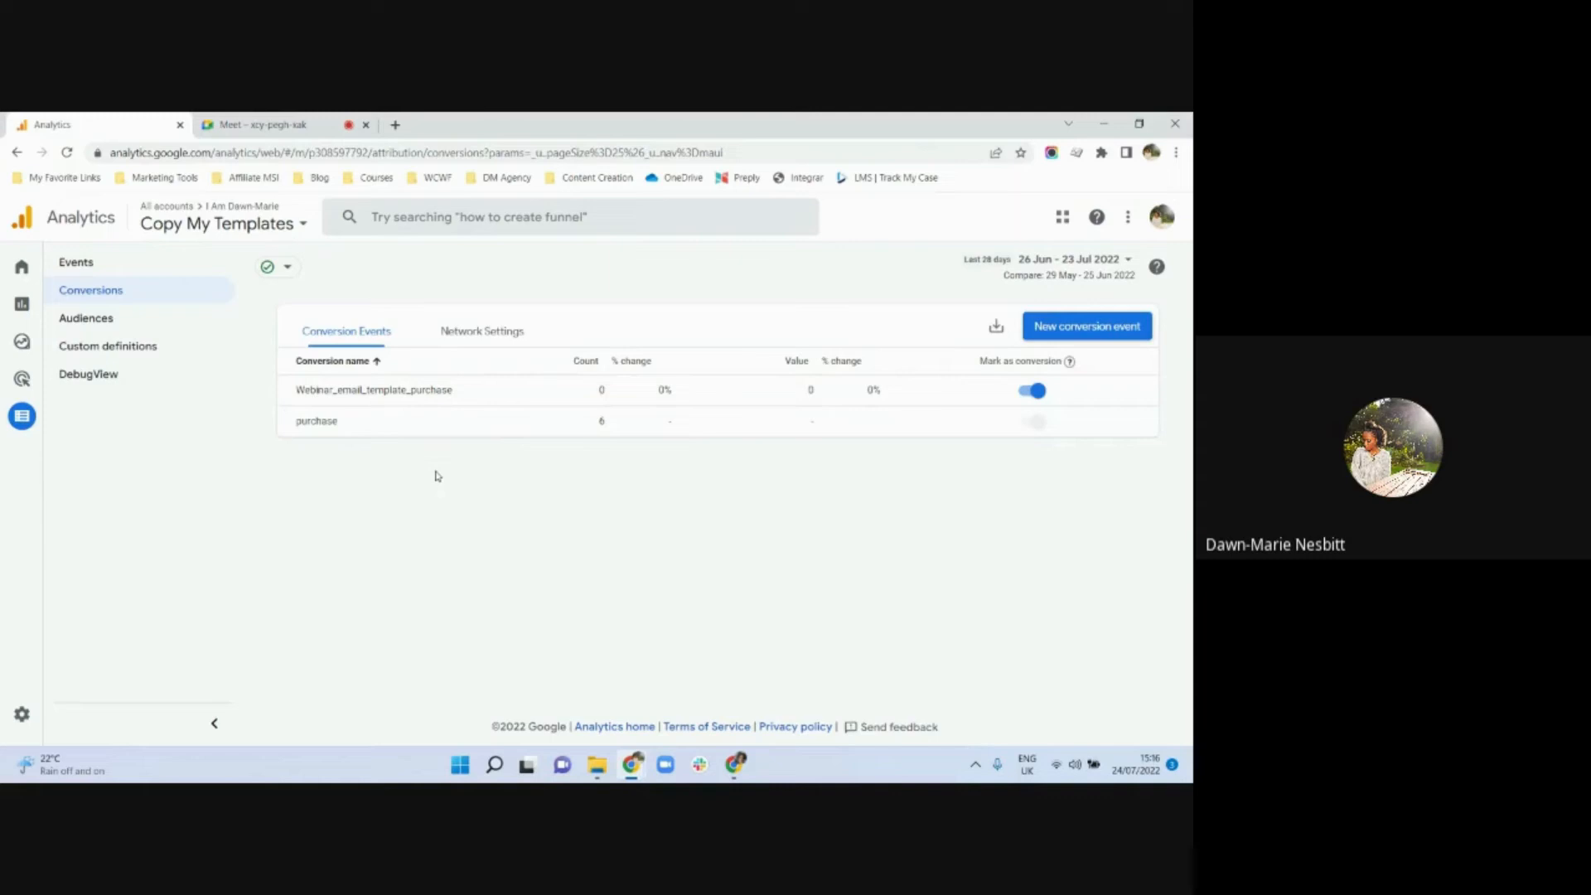
# Show the User acquisition report with its table broken down by First user source, including the conversions columns
pyautogui.moveTo(17, 391)
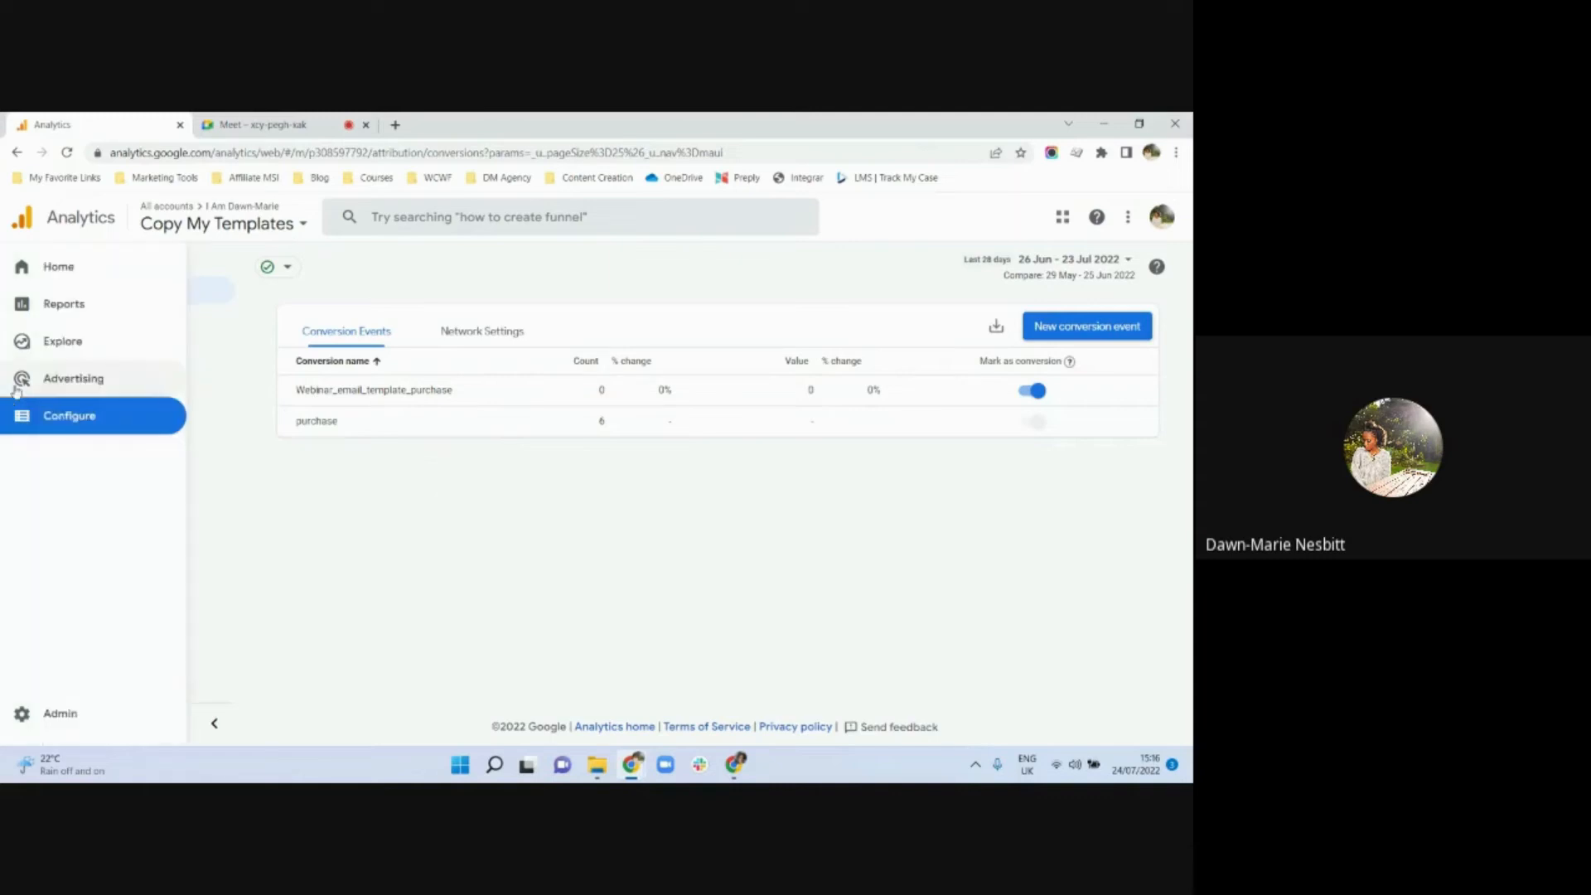
pyautogui.click(67, 307)
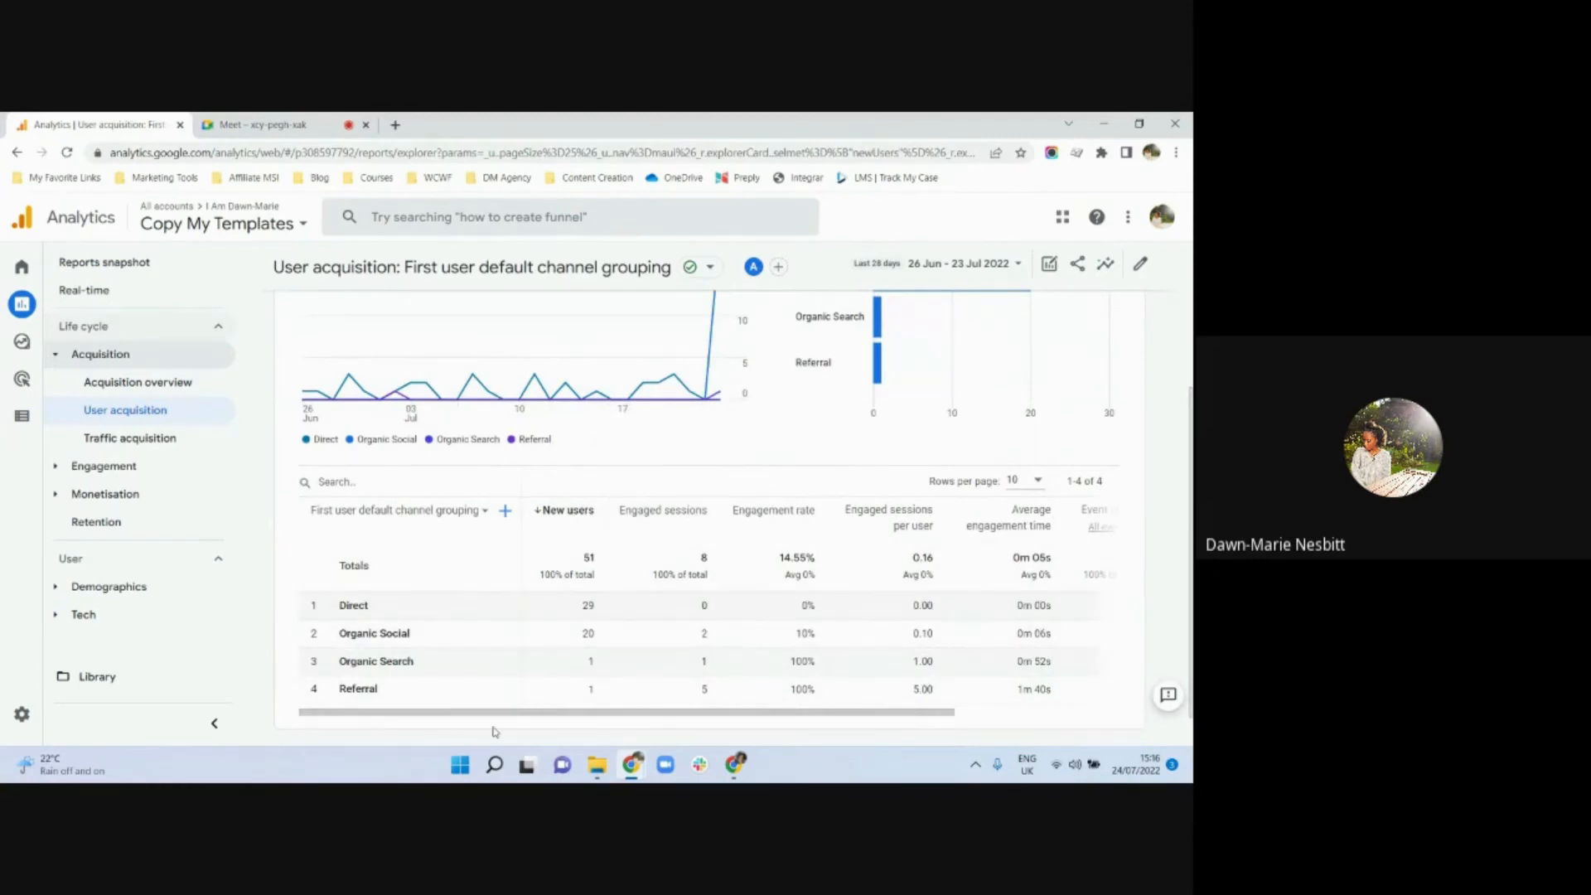
pyautogui.moveTo(504, 717); pyautogui.dragTo(837, 702)
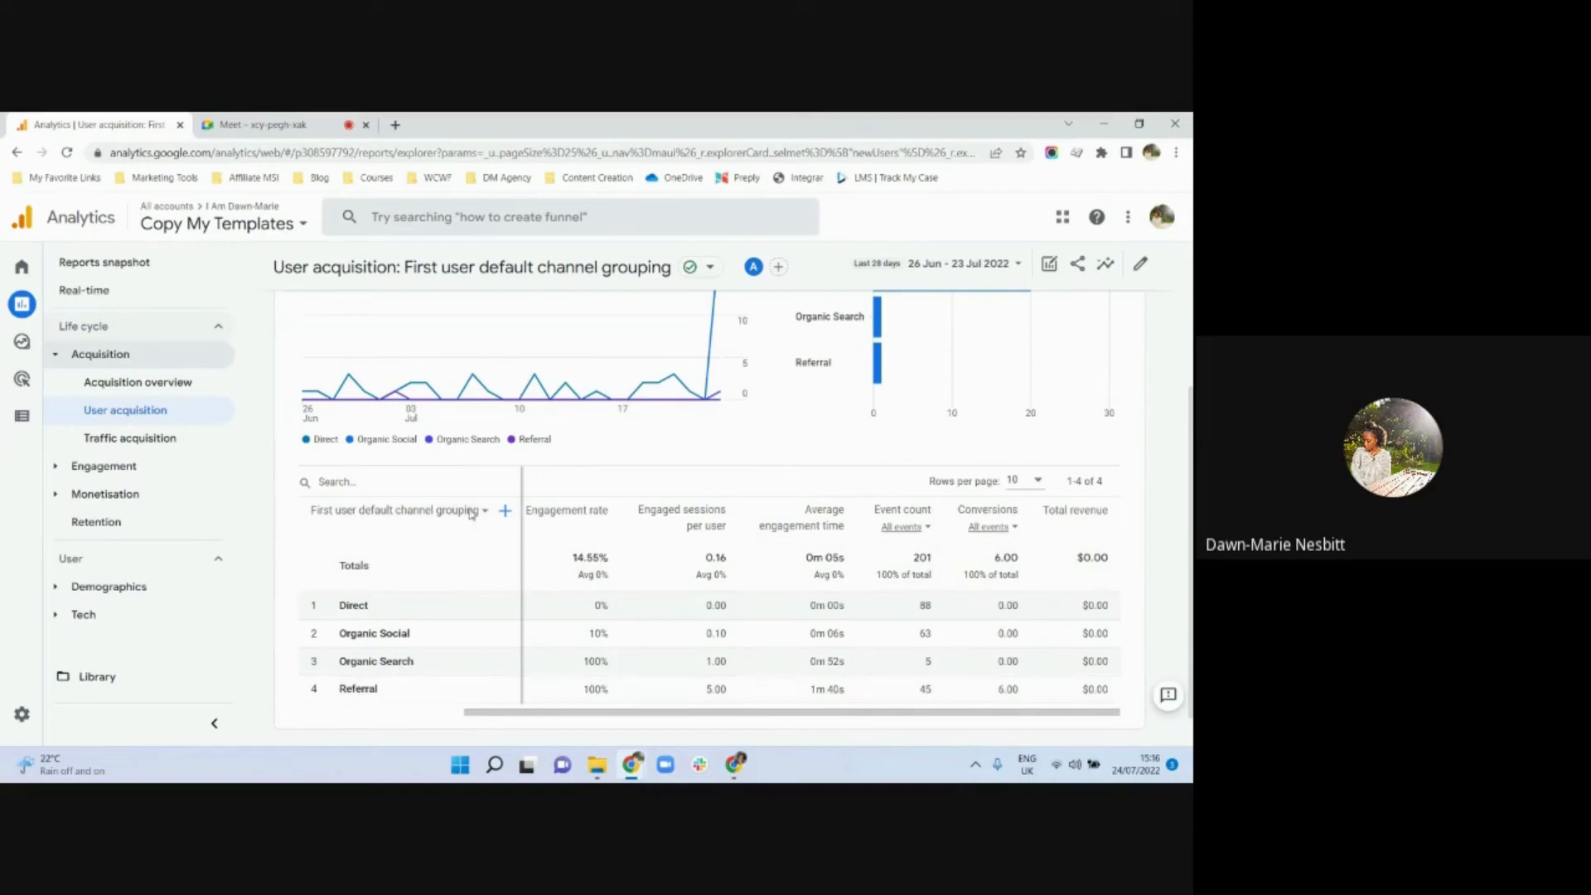
pyautogui.click(473, 512)
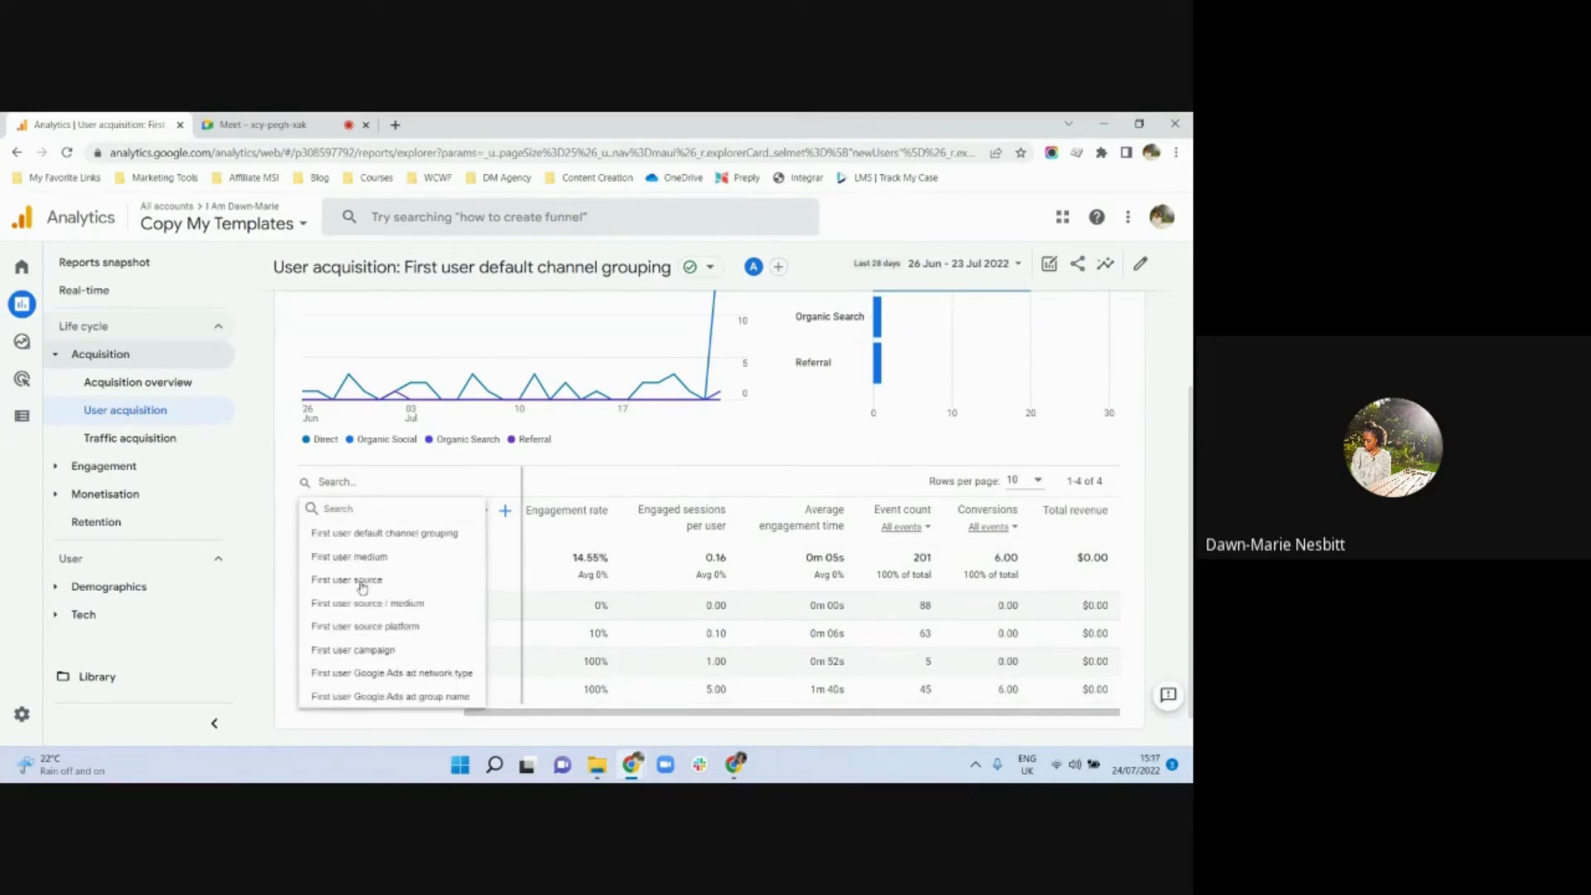
pyautogui.click(362, 583)
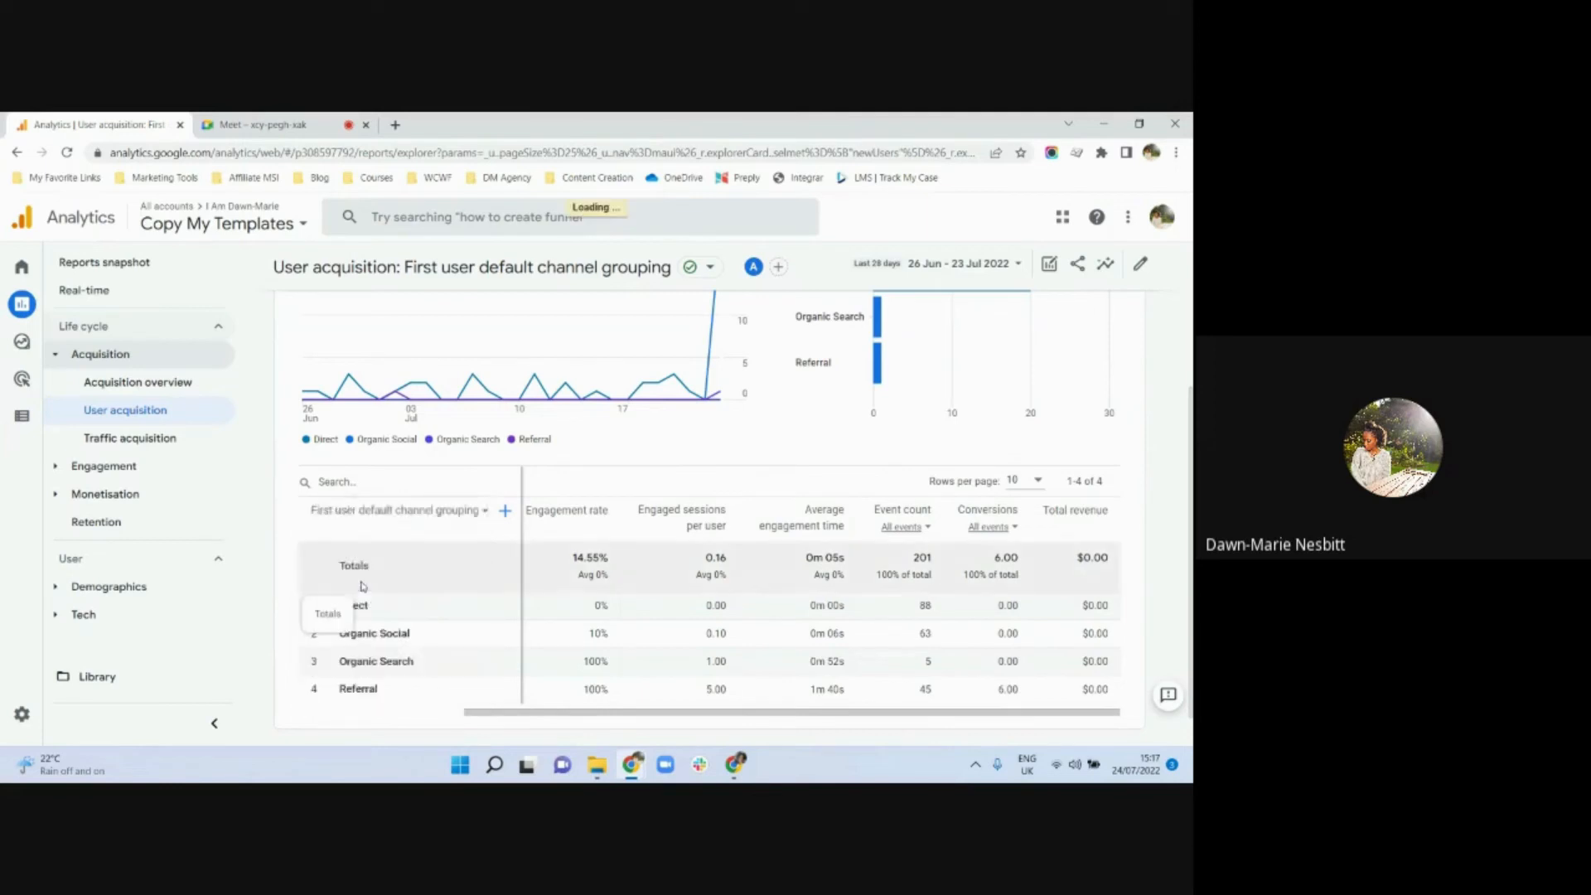